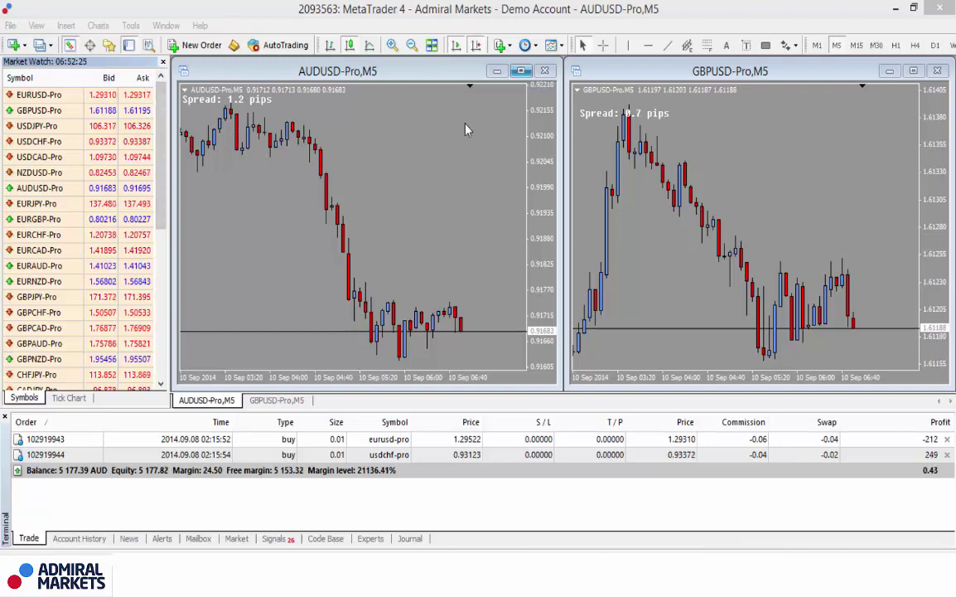
Swap Market Watch for the Navigator and select Admiral - Mini terminal under Expert Advisors.
left_click(109, 45)
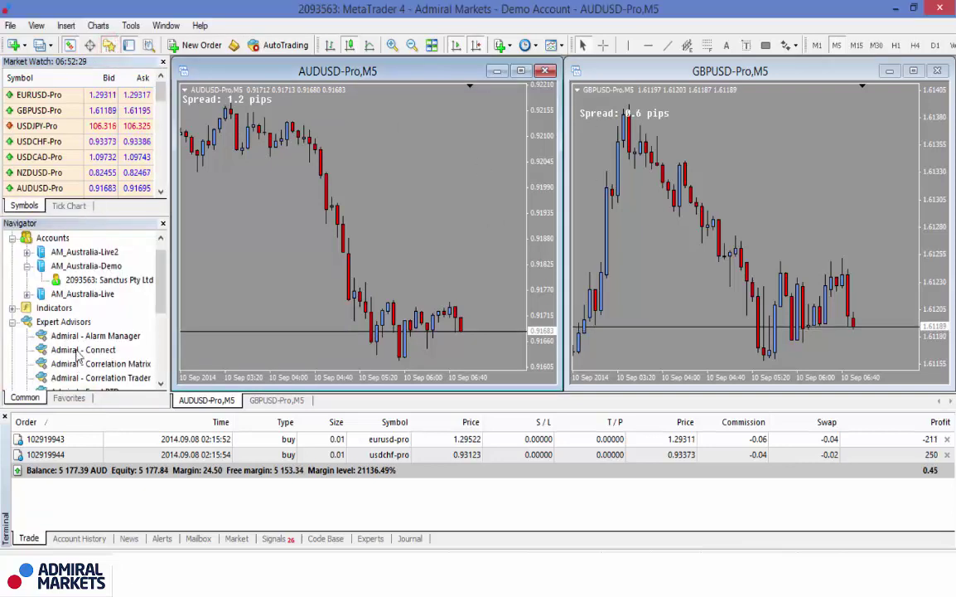
left_click(69, 45)
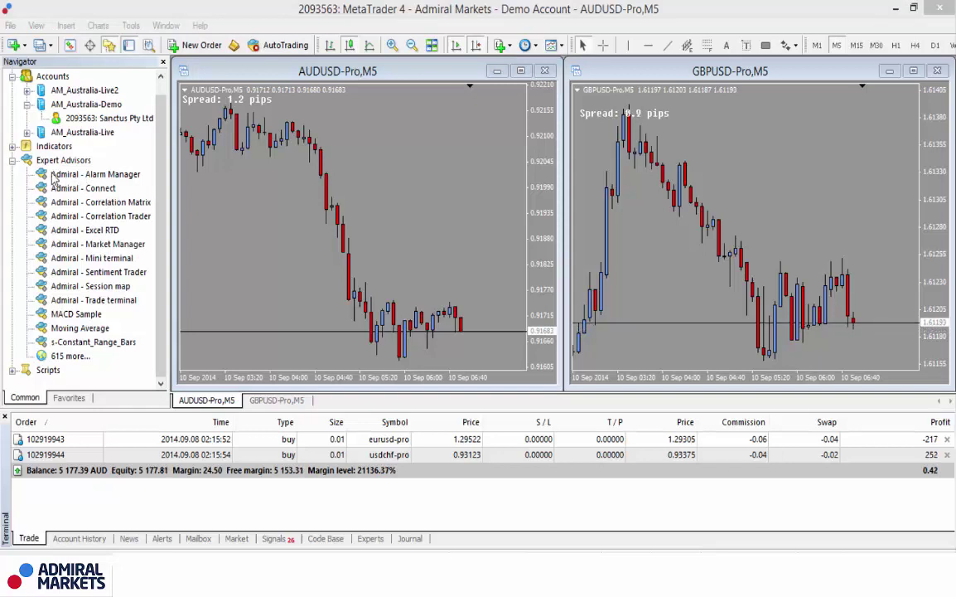
left_click(12, 160)
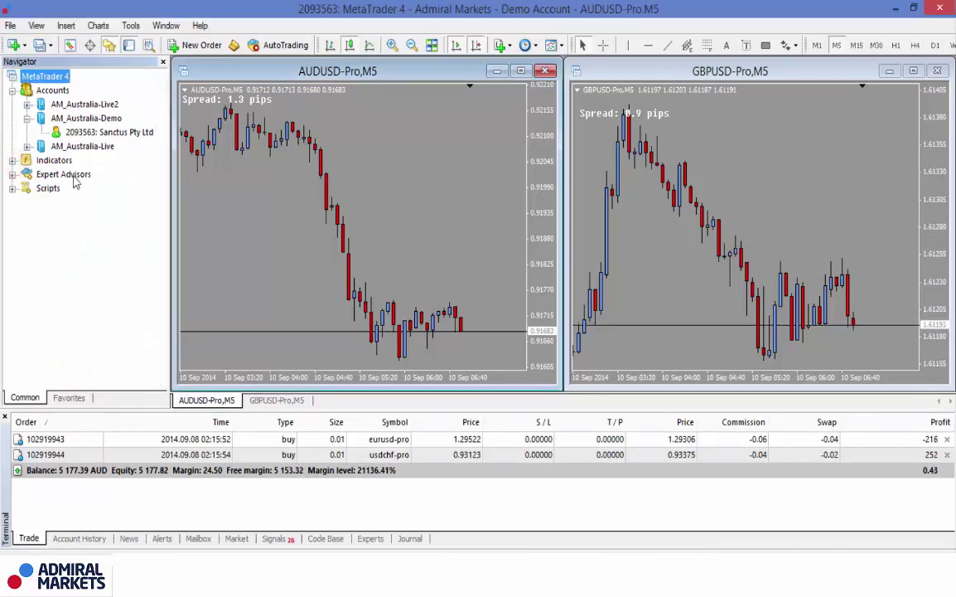
left_click(12, 174)
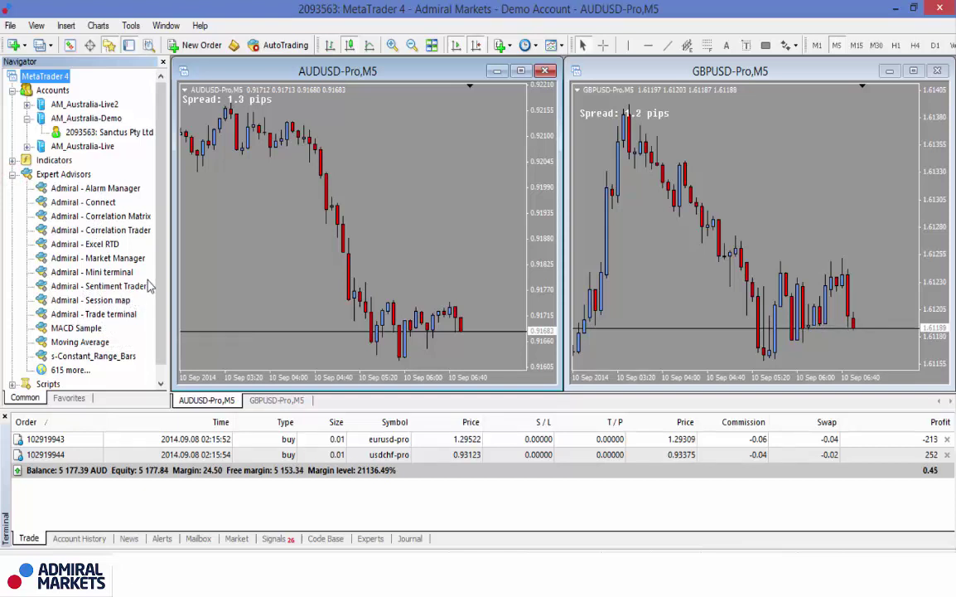
left_click(91, 273)
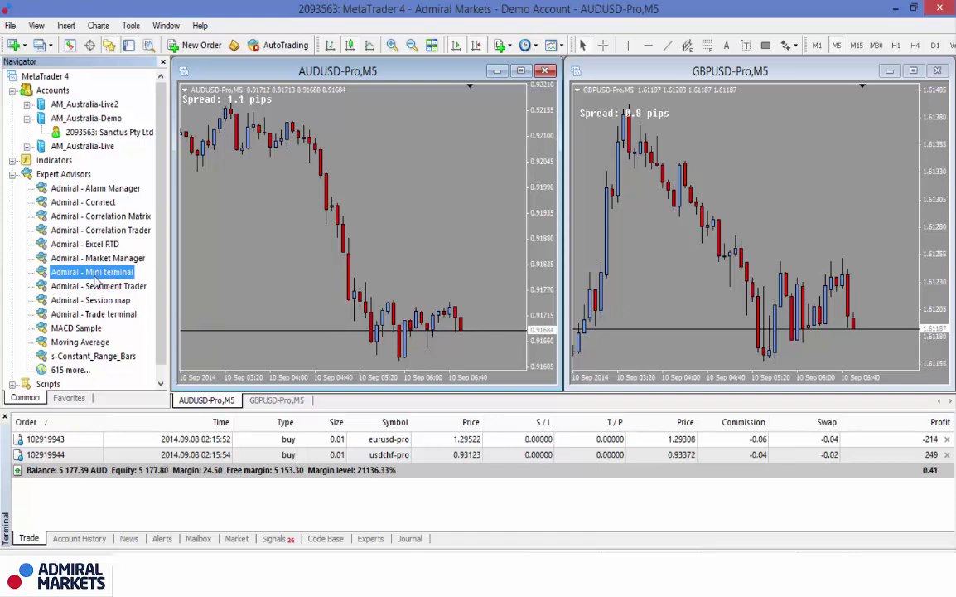
Attach Admiral - Mini terminal to the AUDUSD M5 chart with live trading allowed and AutoTrading on.
left_click(91, 275)
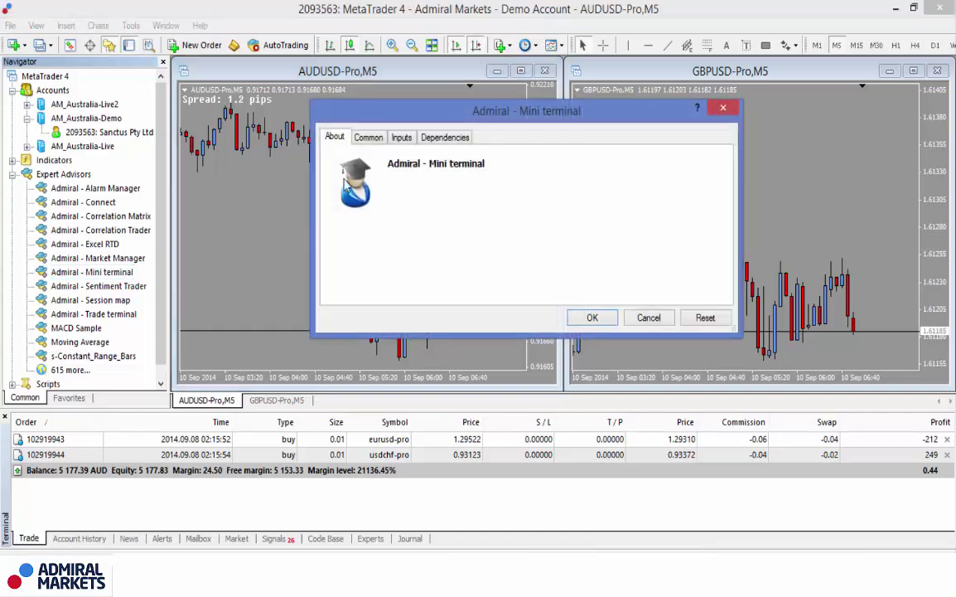
left_click(370, 138)
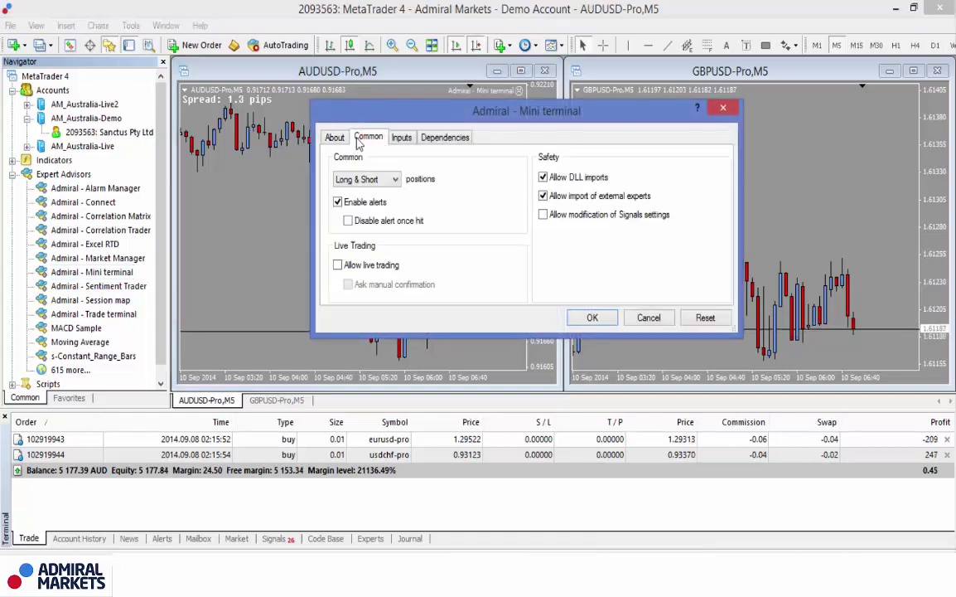
left_click(338, 266)
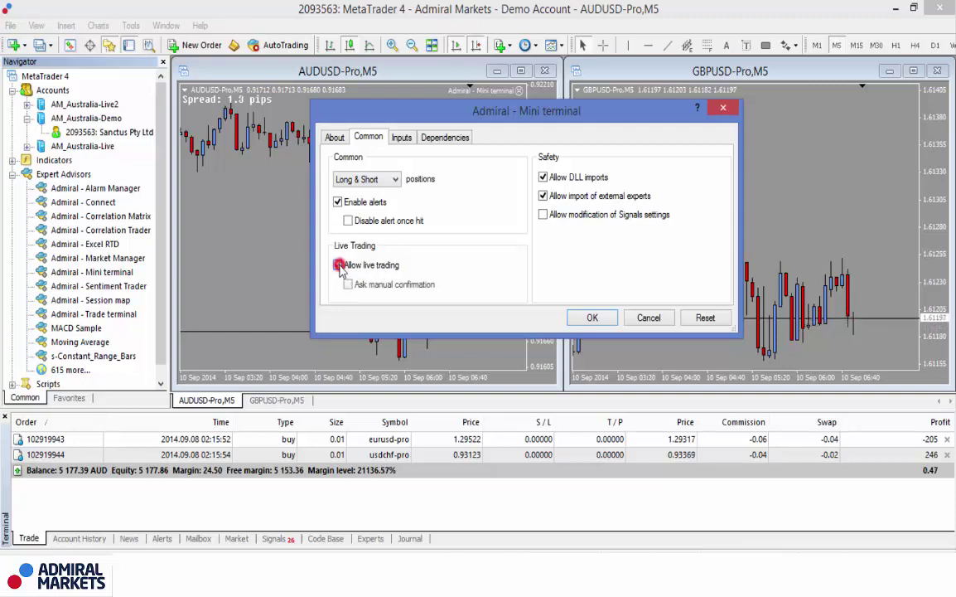
left_click(593, 319)
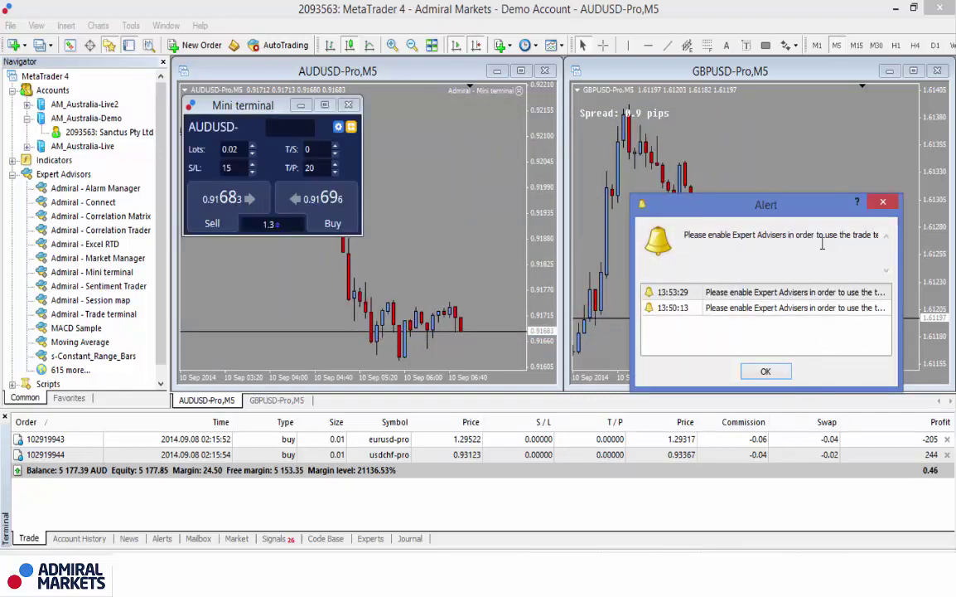
left_click(766, 372)
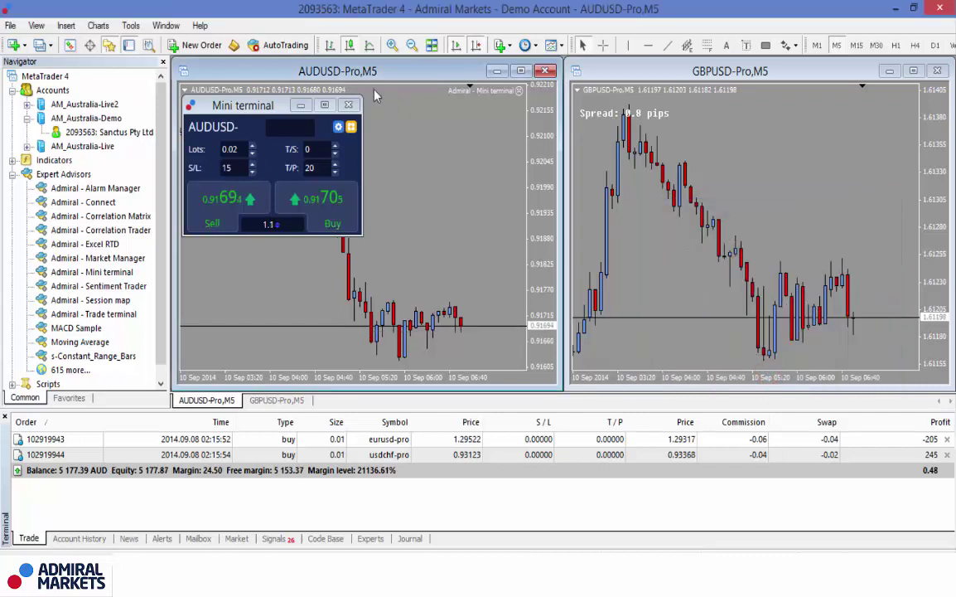
left_click(280, 49)
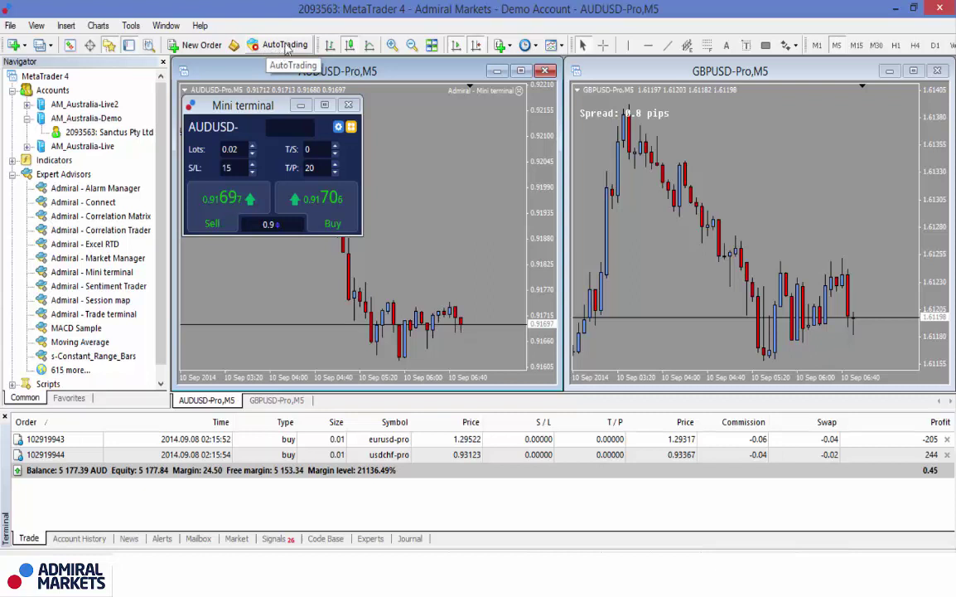
left_click(286, 48)
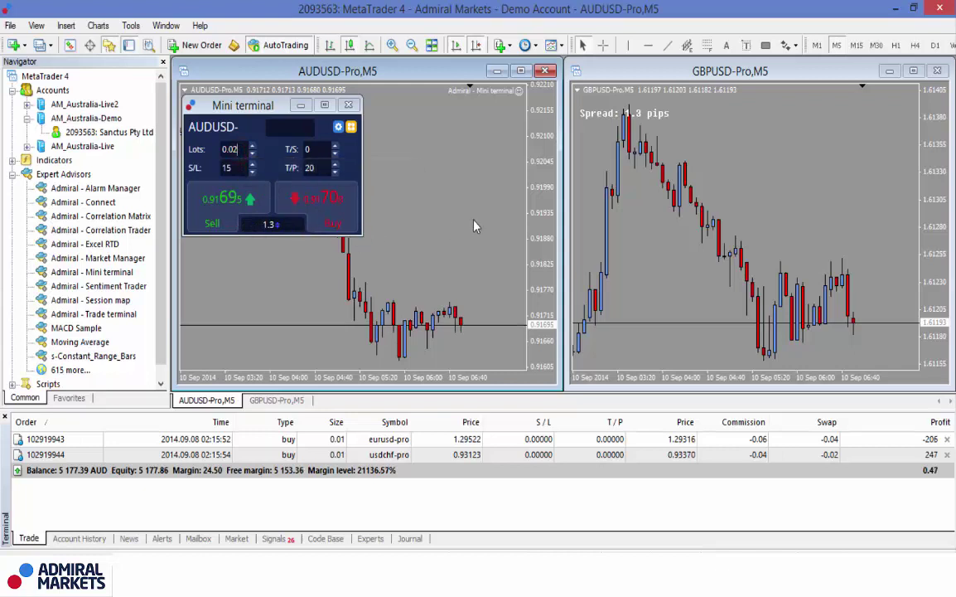
Change the Mini terminal's lot size from 0.02 to 0.01.
key("BackSpace")
type("1")
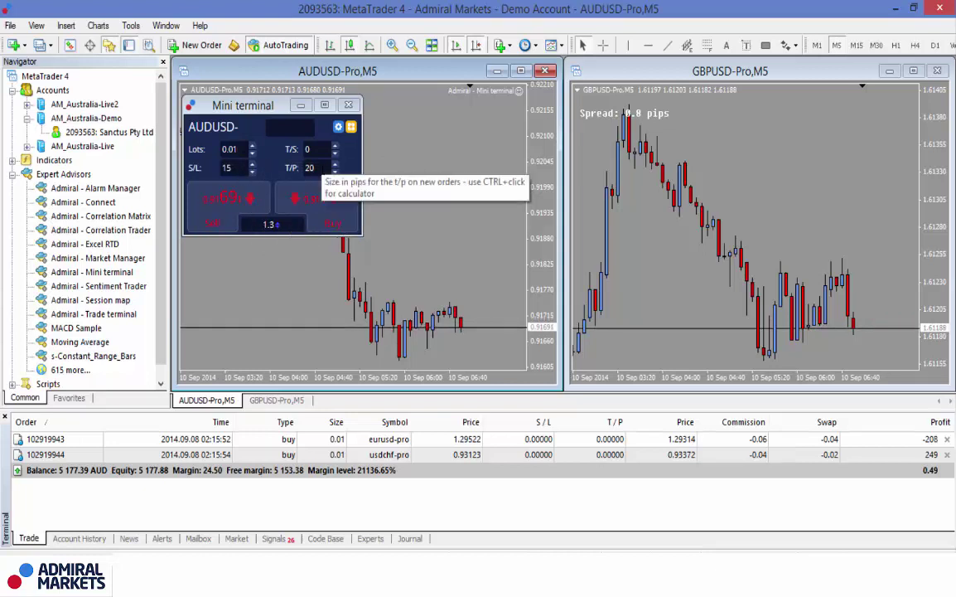
left_click(321, 167)
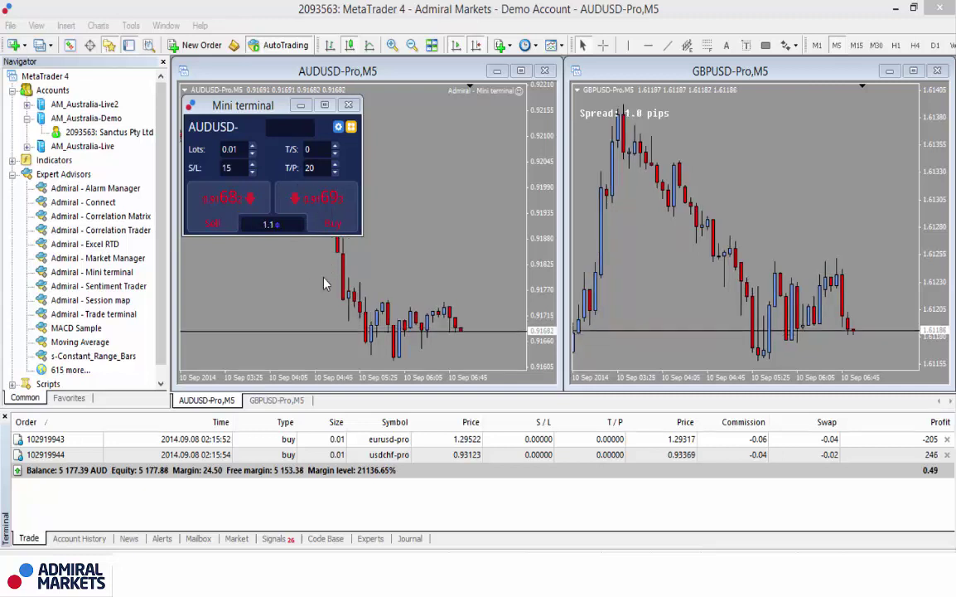
Buy 0.01 lots of AUDUSD at 0.91692 with S/L 0.91542 and T/P 0.91892.
left_click(336, 214)
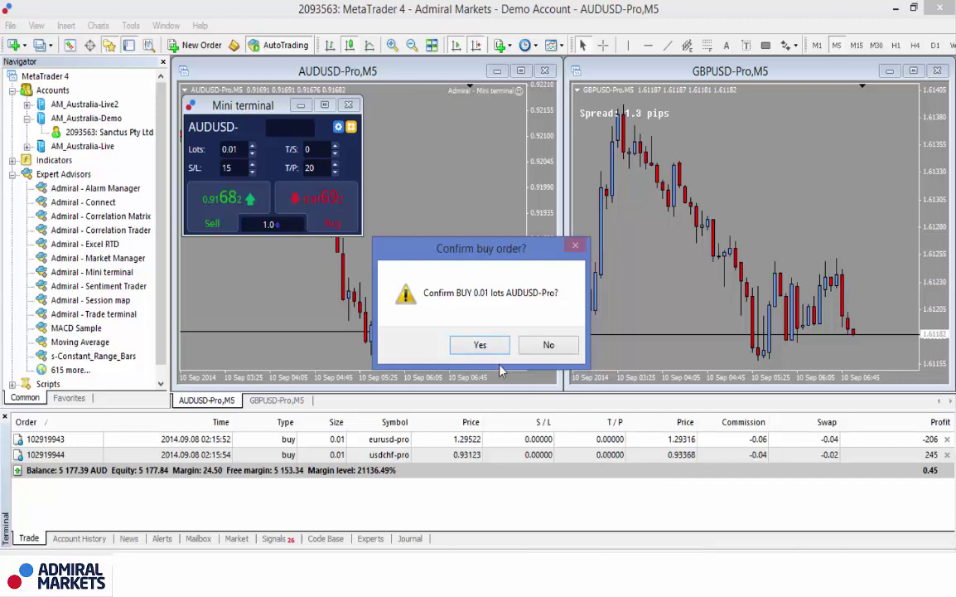
left_click(478, 344)
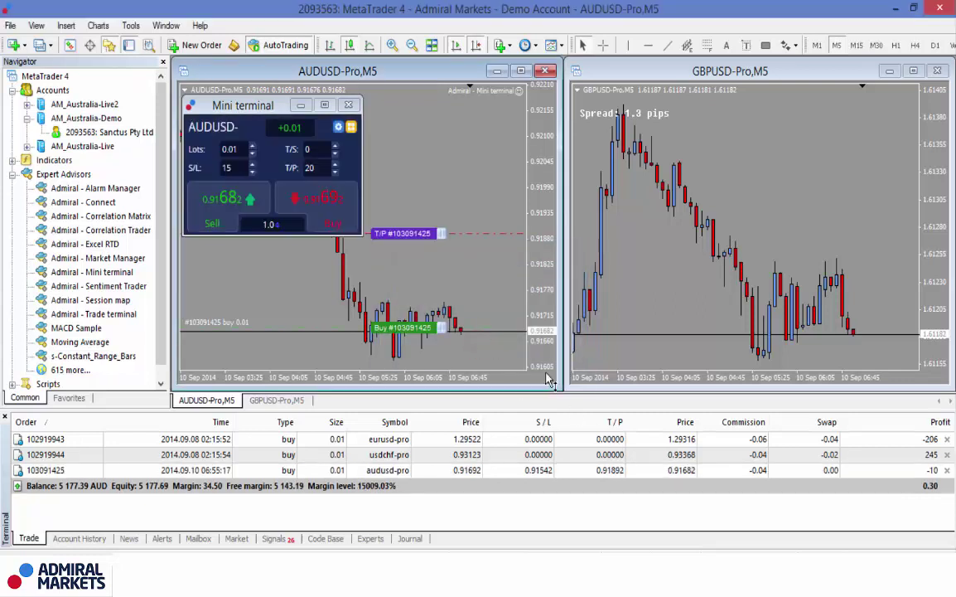
left_click(305, 470)
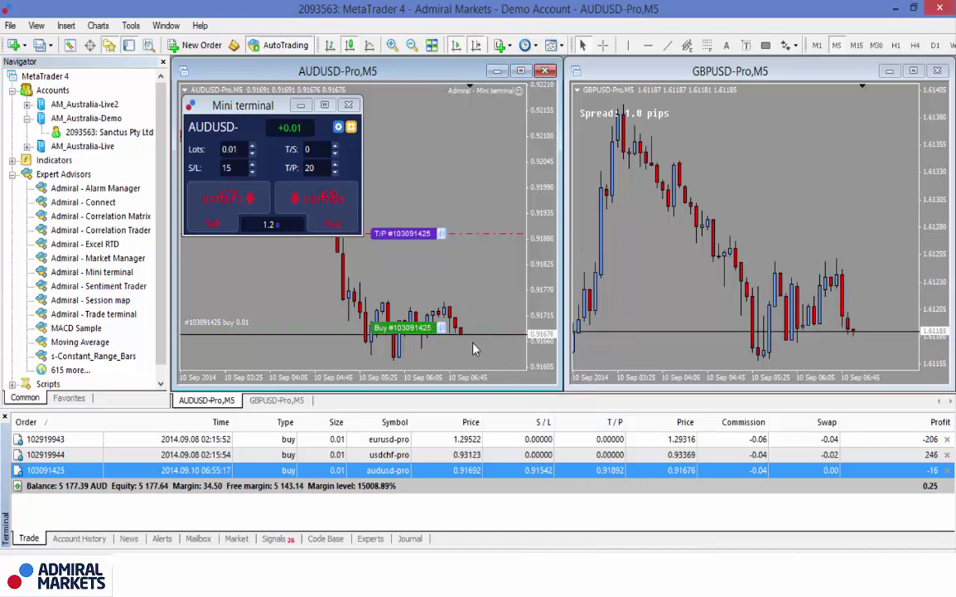
Turn off quick-order confirmation in Mini terminal settings, then buy another 0.01 lots of AUDUSD.
left_click(339, 130)
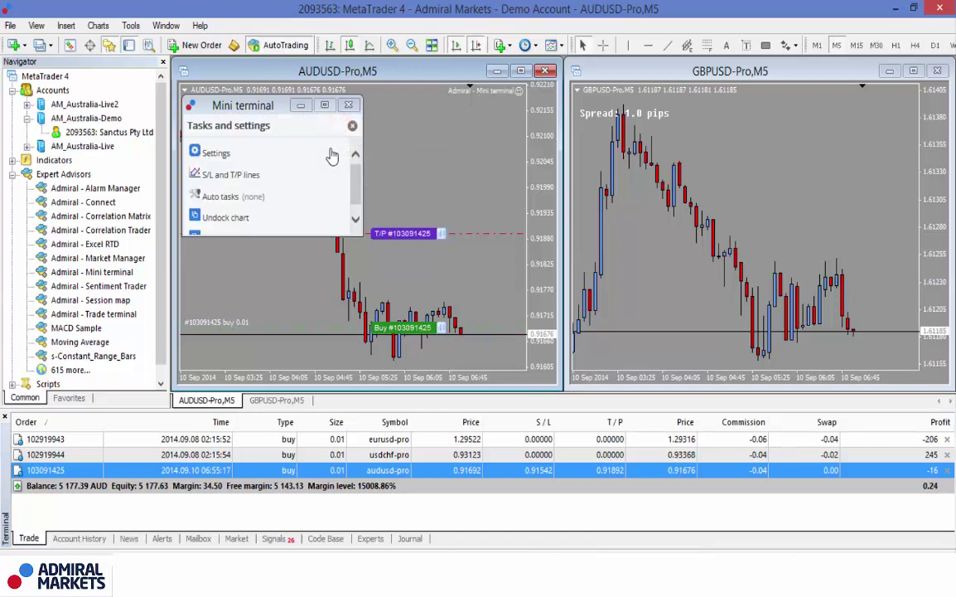
left_click(213, 155)
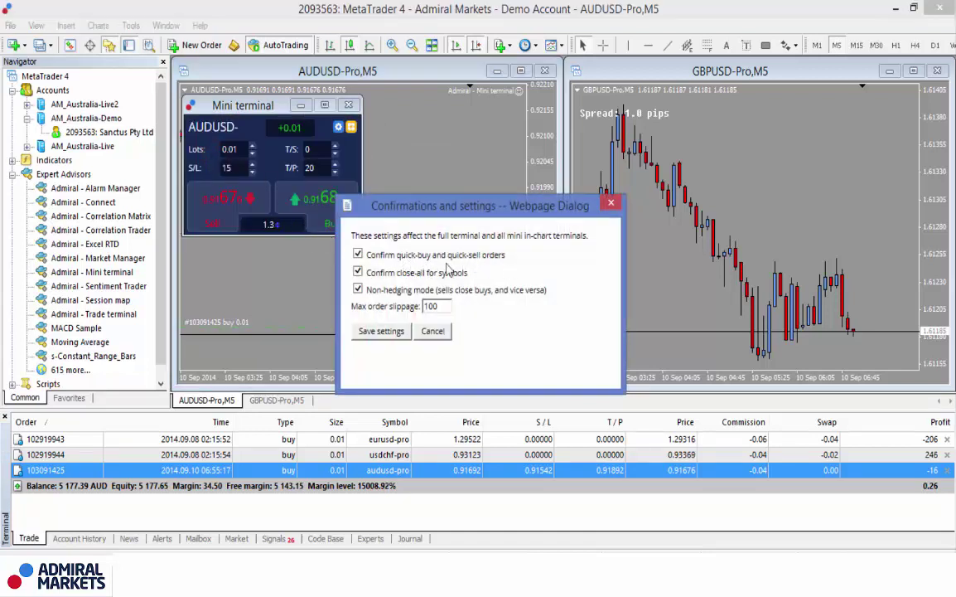
left_click(358, 254)
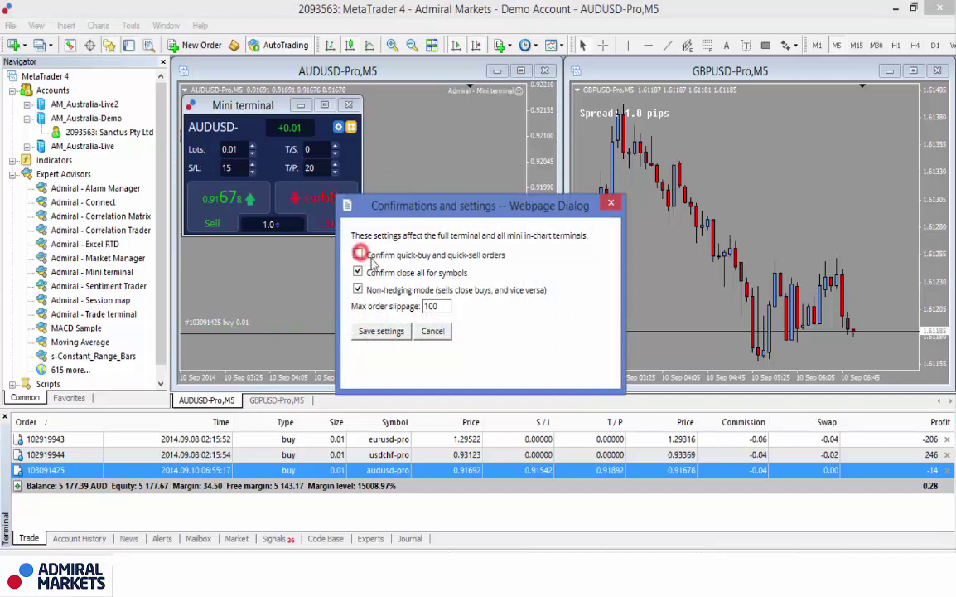
left_click(385, 332)
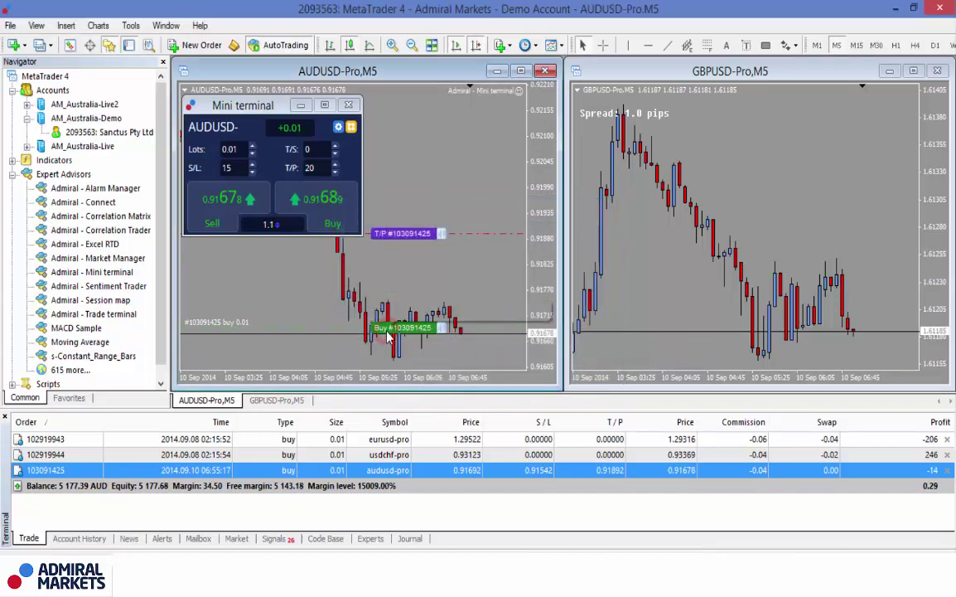
left_click(334, 221)
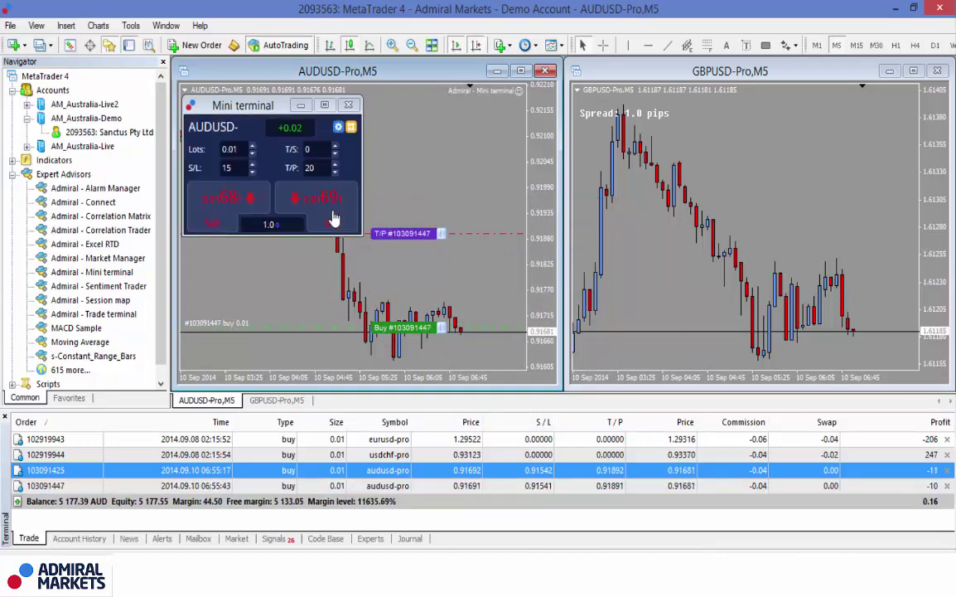
left_click(460, 485)
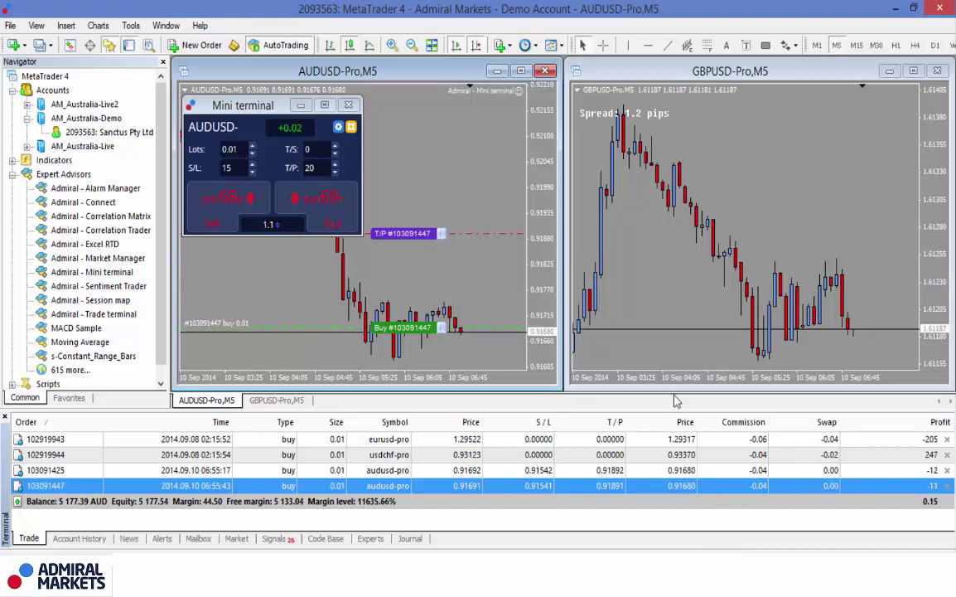
Maximize the AUDUSD chart and raise the take-profit level to about 0.9222.
left_click(520, 71)
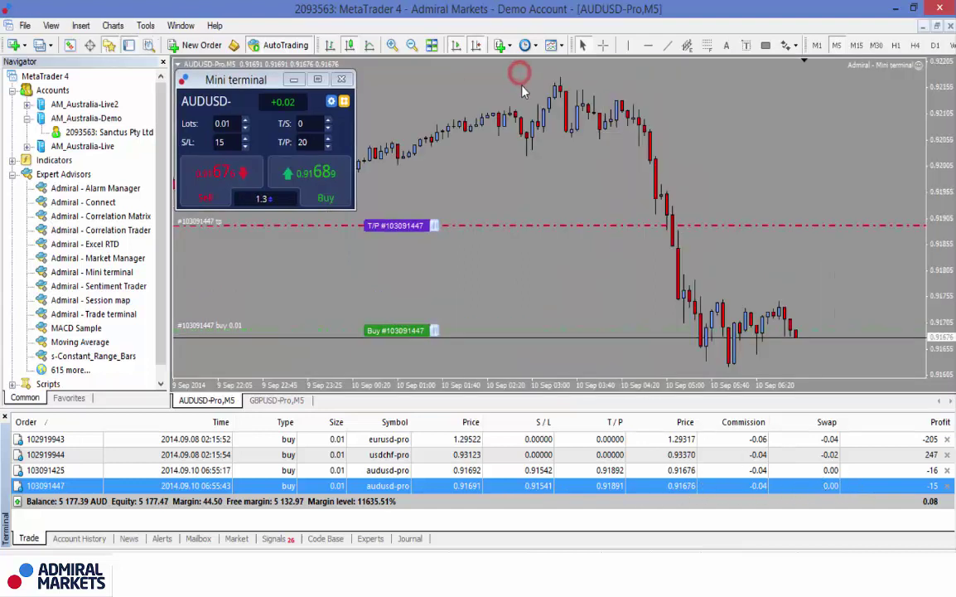
left_click_drag(936, 119, 875, 294)
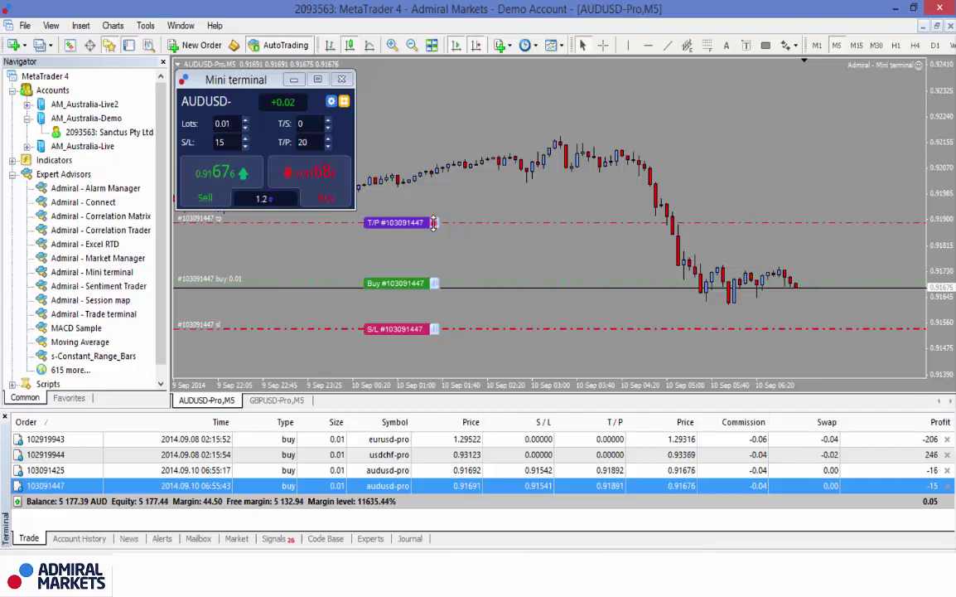
left_click_drag(433, 222, 432, 120)
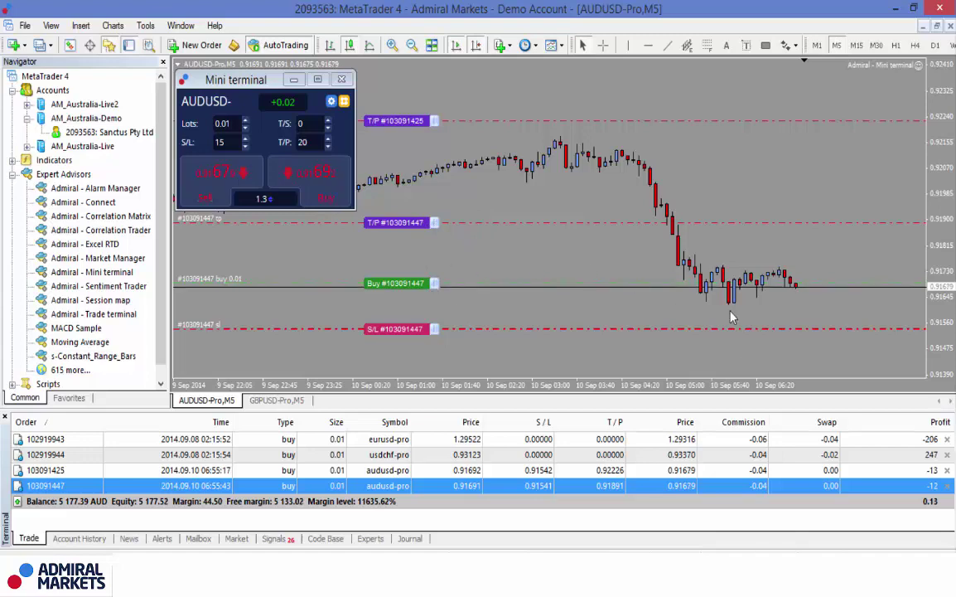
Close the newer AUDUSD buy at market and drag the remaining stop loss to 0.91482.
double_click(941, 487)
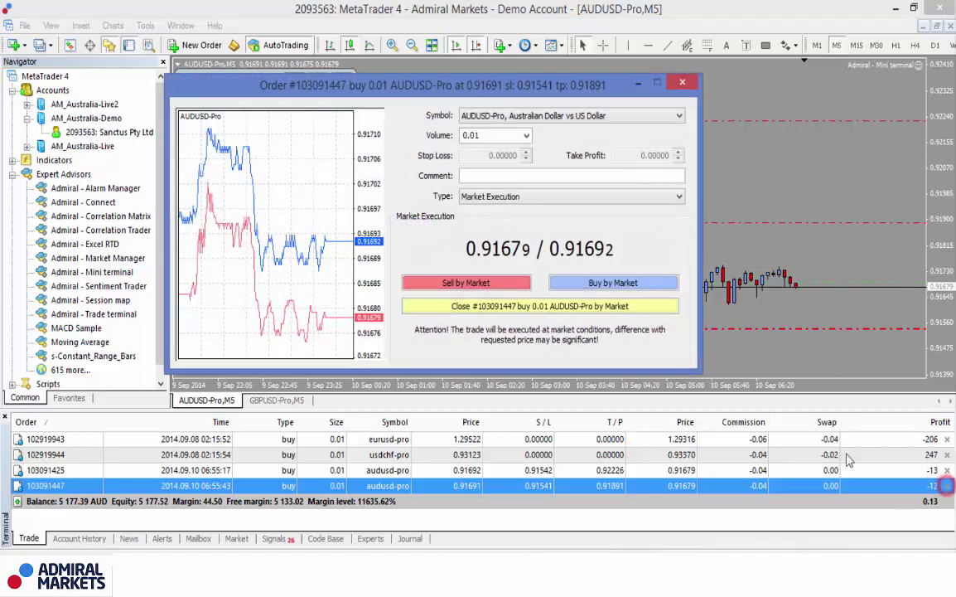
left_click(591, 312)
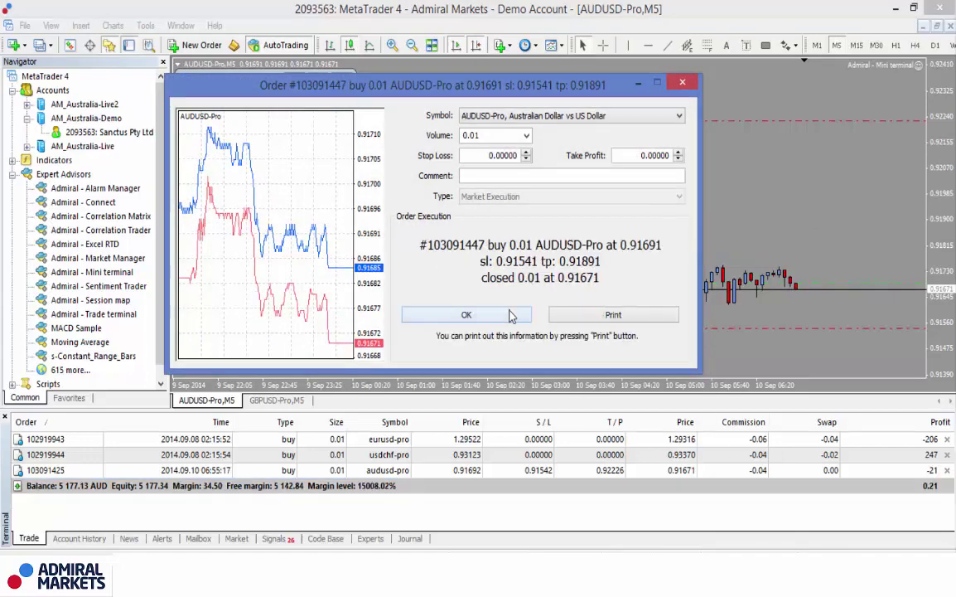
left_click(437, 311)
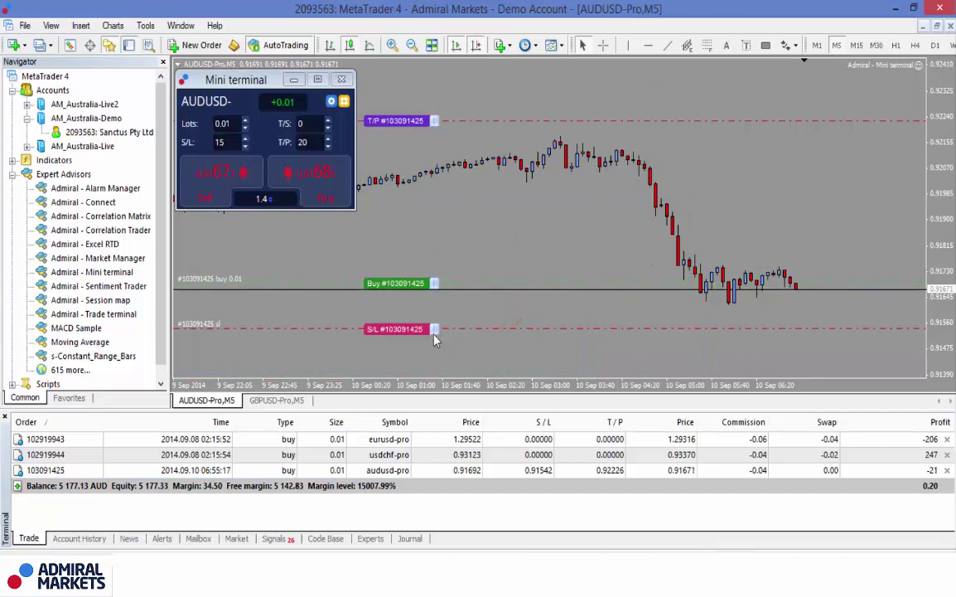
left_click_drag(432, 331, 433, 345)
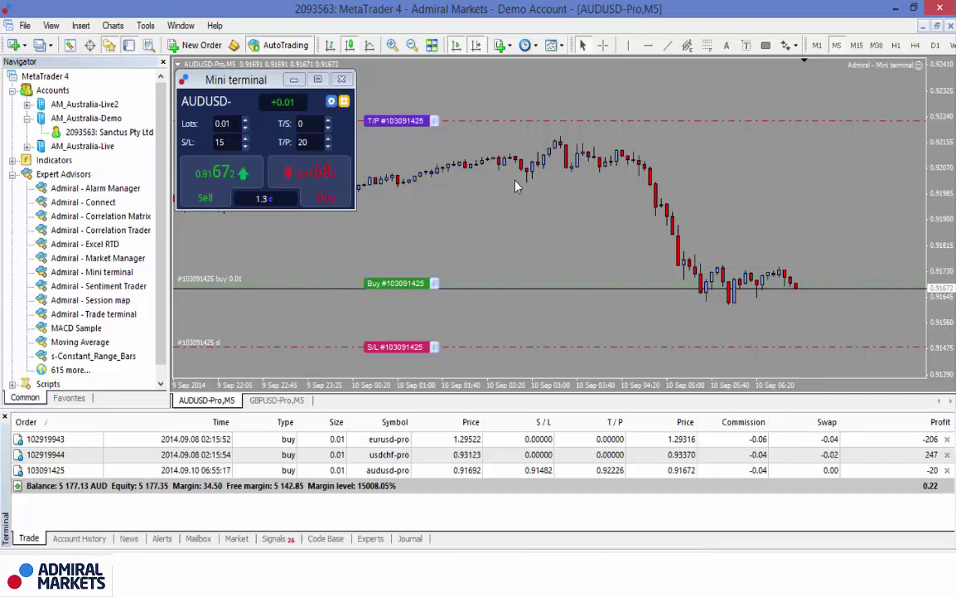
Tile the AUDUSD and GBPUSD charts and attach Admiral - Mini terminal to GBPUSD.
left_click(938, 26)
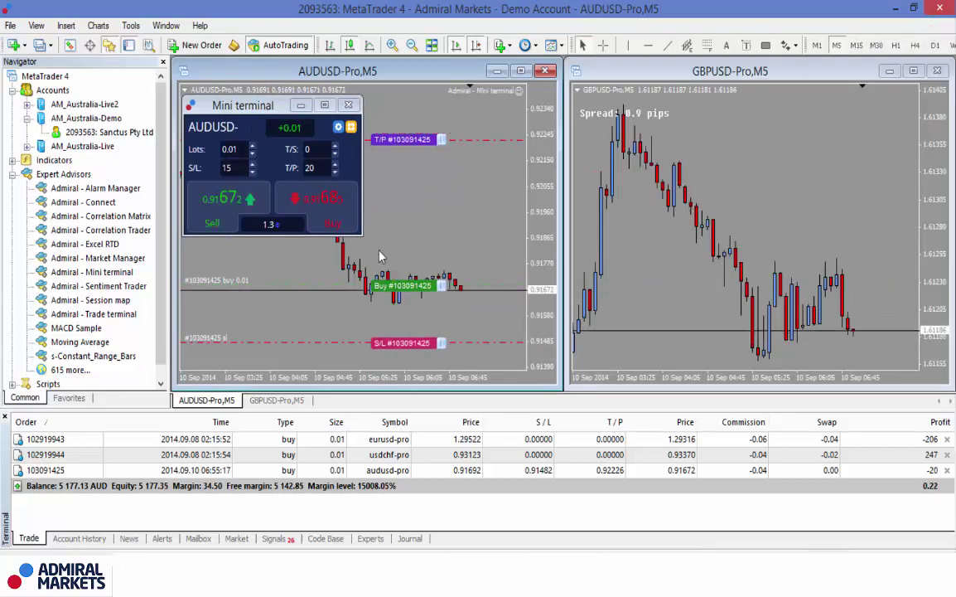
left_click(93, 274)
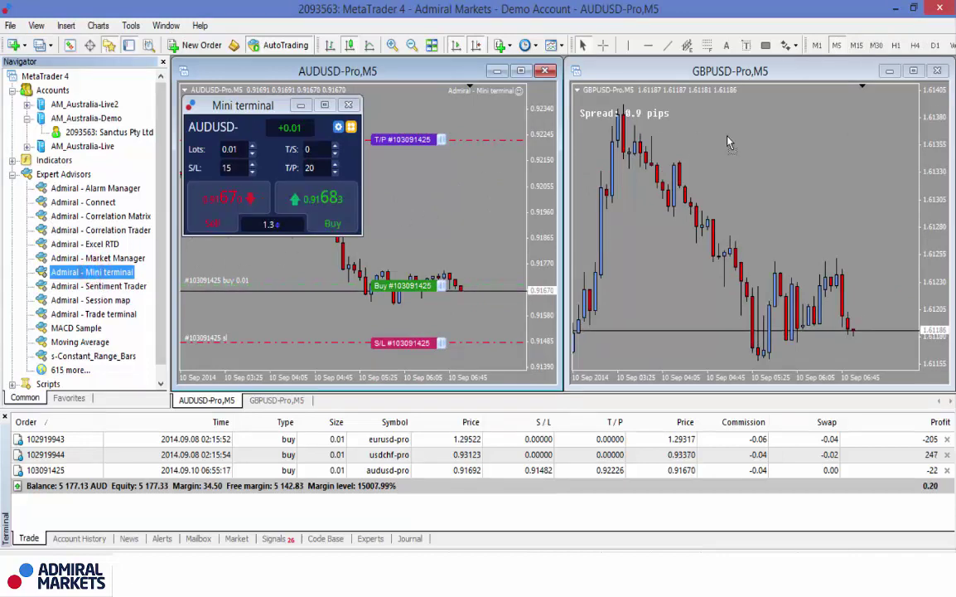
key("F7")
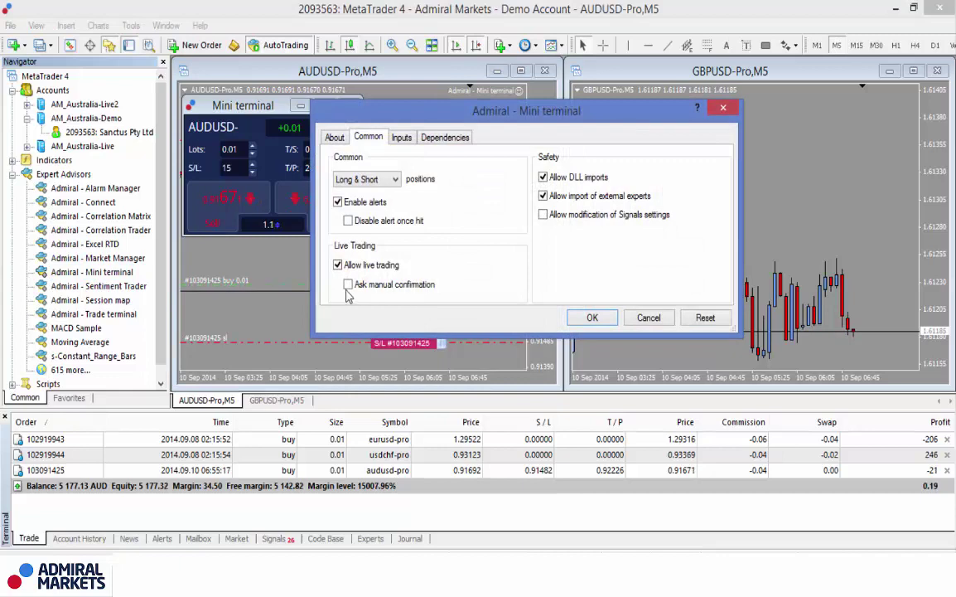
left_click(592, 318)
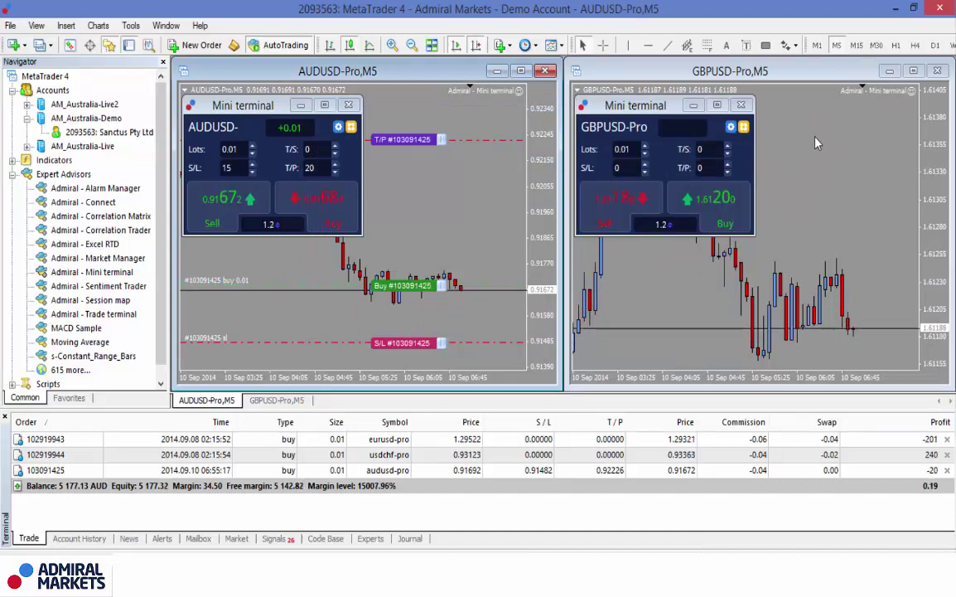
Define a new GBPUSD Buy order with lot size set to 0.5% of equity.
left_click(743, 129)
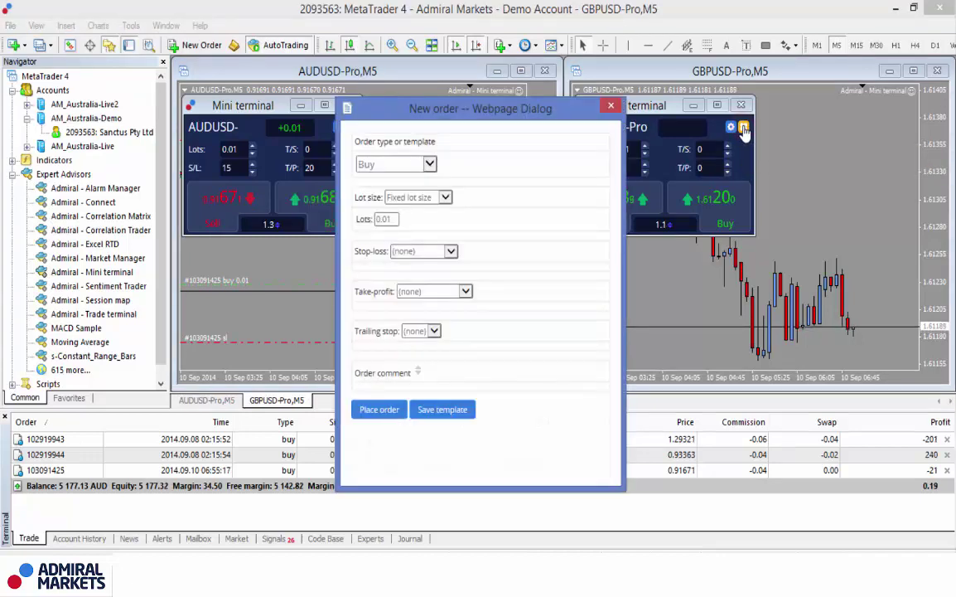
left_click_drag(555, 111, 552, 94)
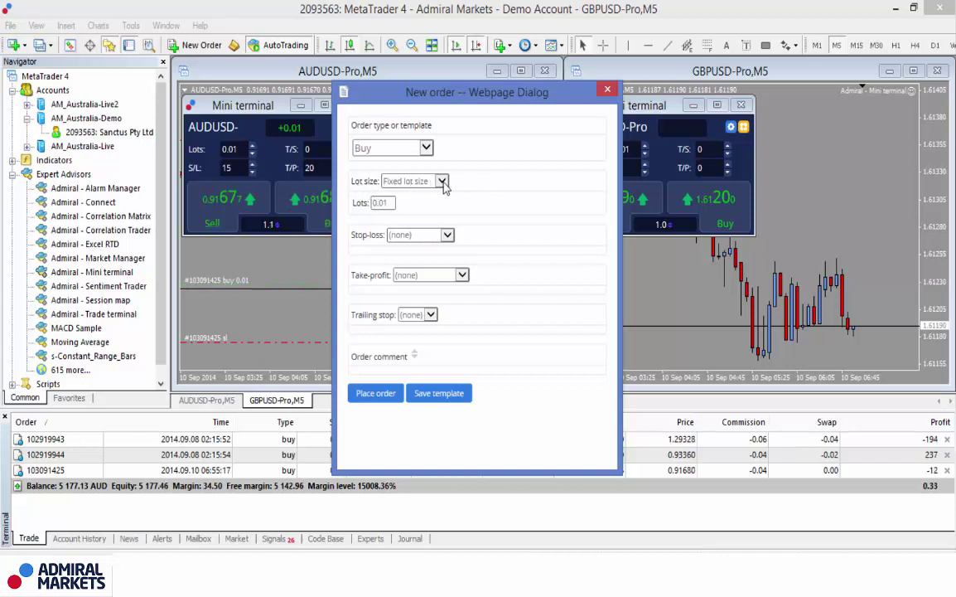
left_click(443, 182)
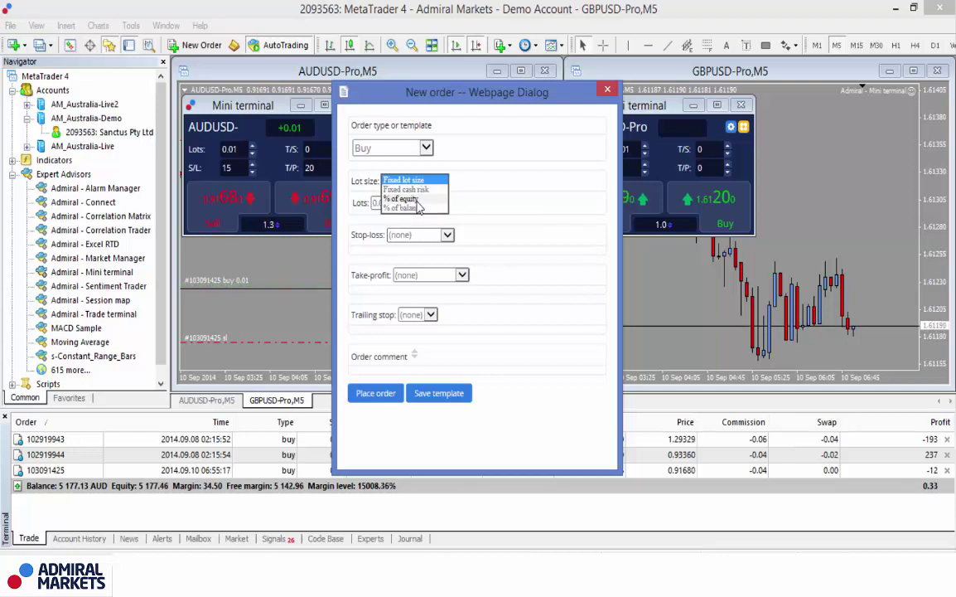
left_click(418, 199)
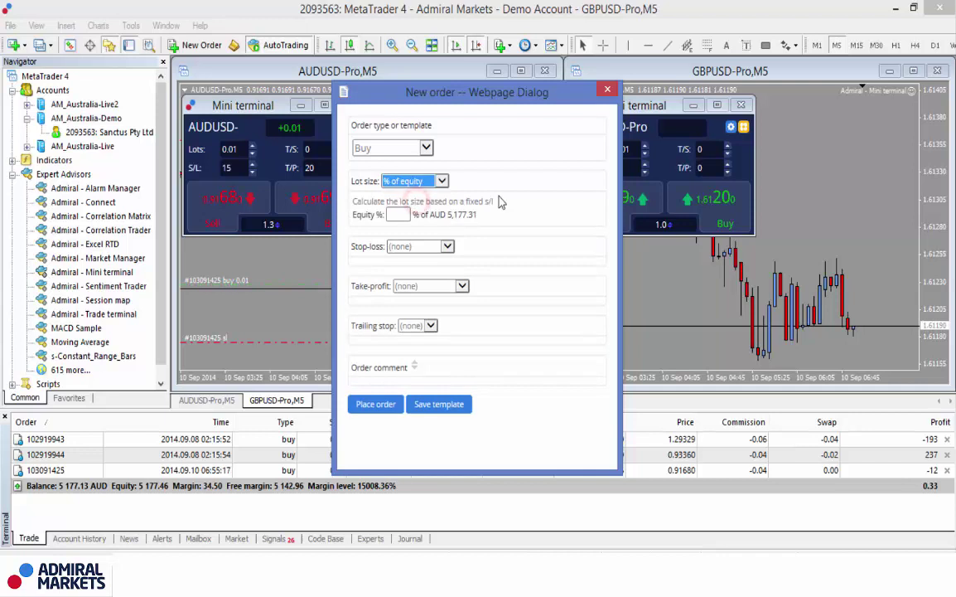
left_click(397, 215)
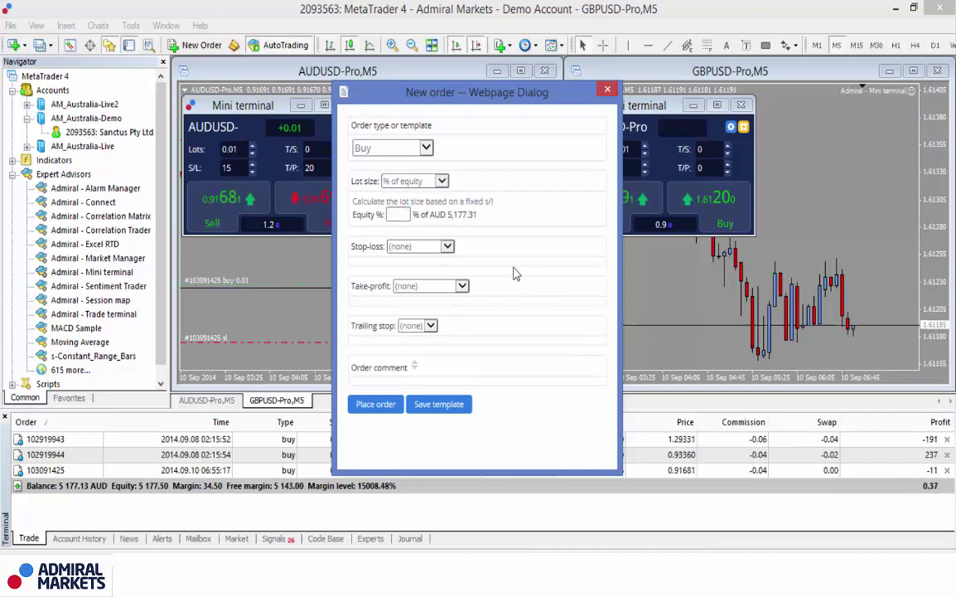
type("0.5")
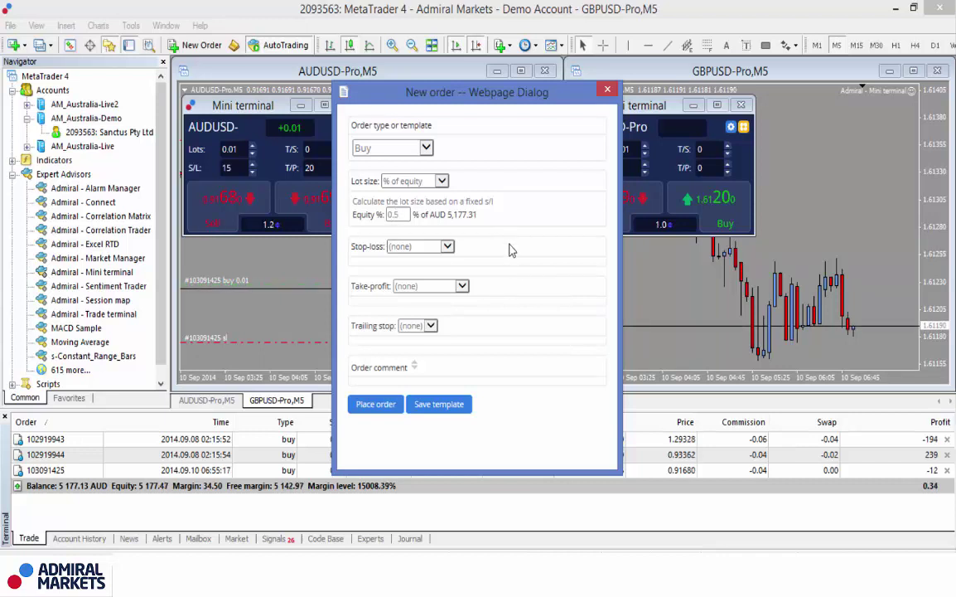
Set the order's stop loss to 15 pips, take profit 20 pips and trailing stop 10 pips.
left_click(448, 247)
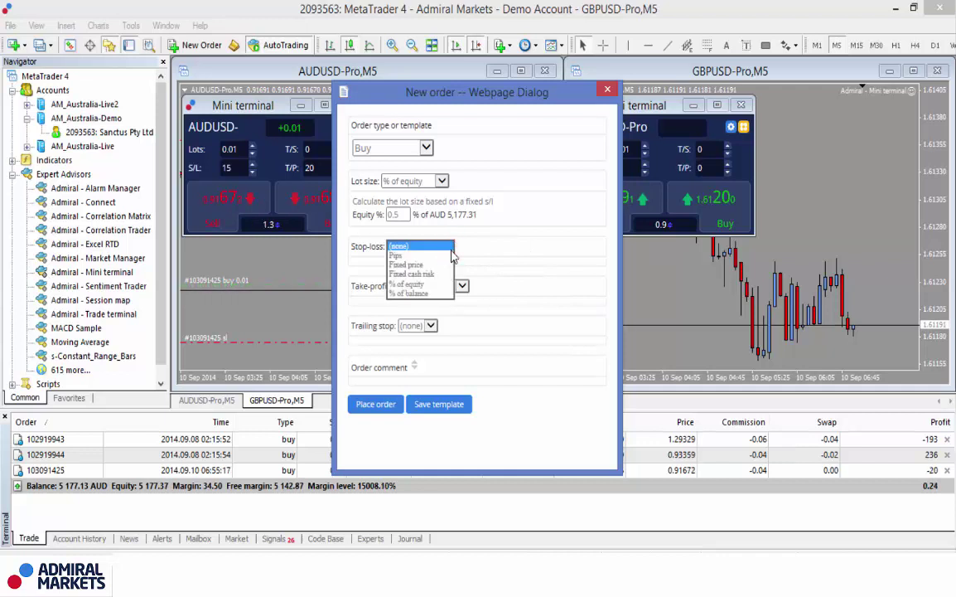
left_click(397, 256)
left_click(383, 267)
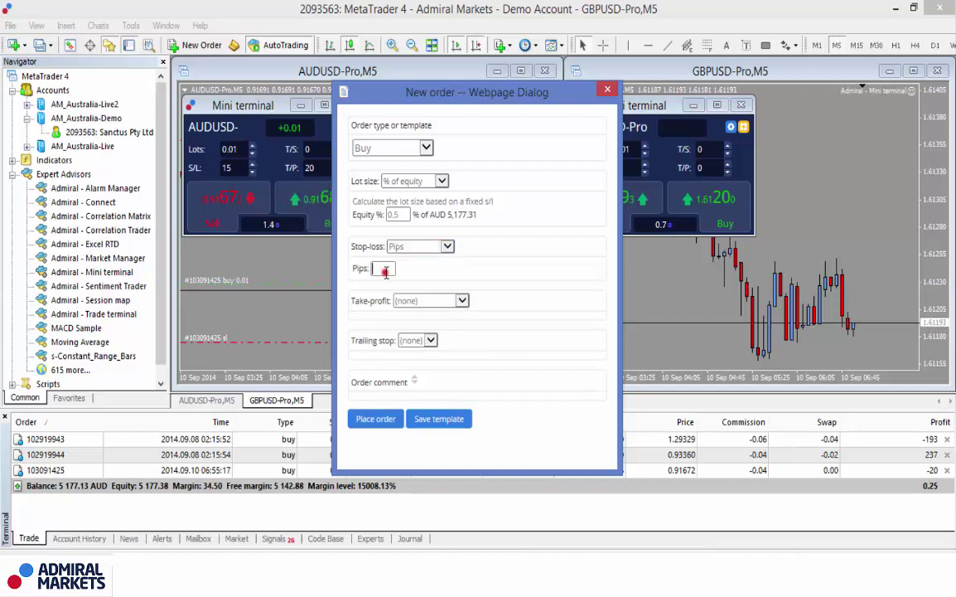
type("15")
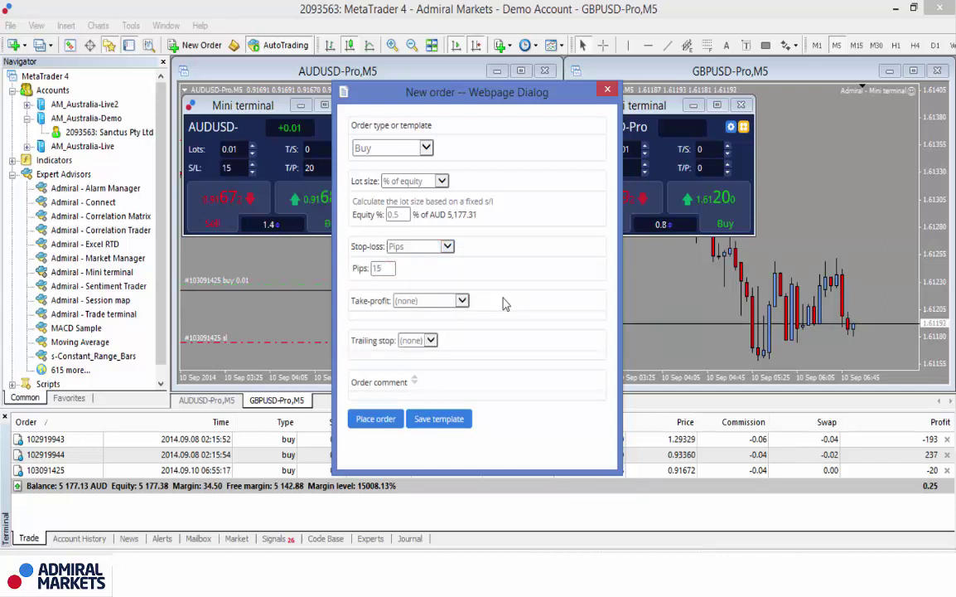
left_click(461, 301)
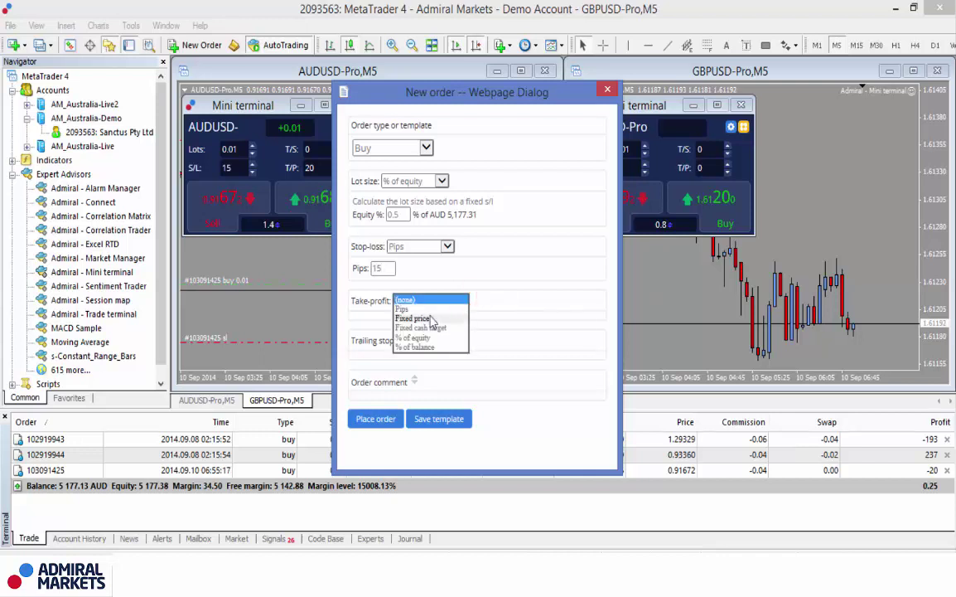
left_click(406, 309)
left_click(383, 323)
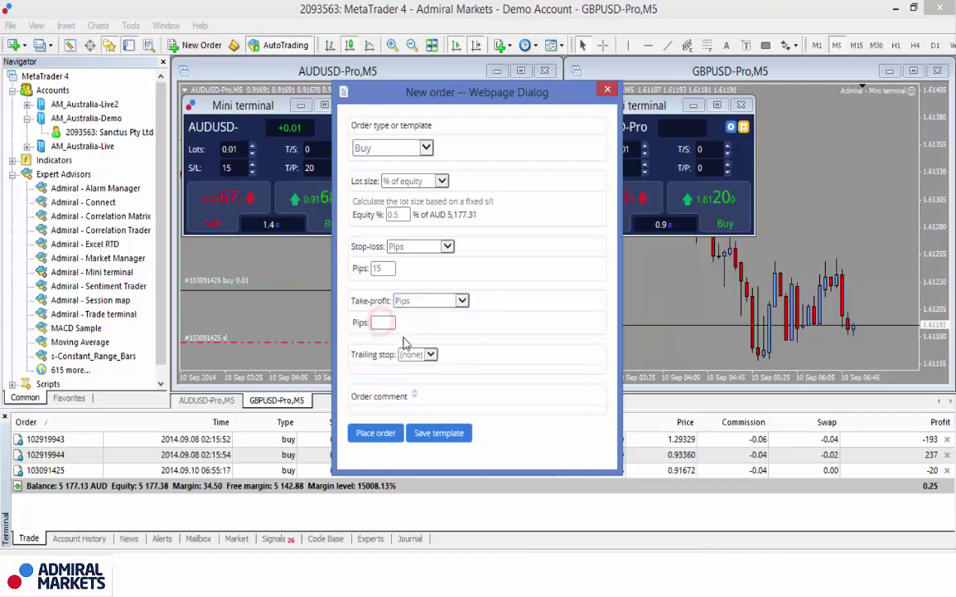
type("20")
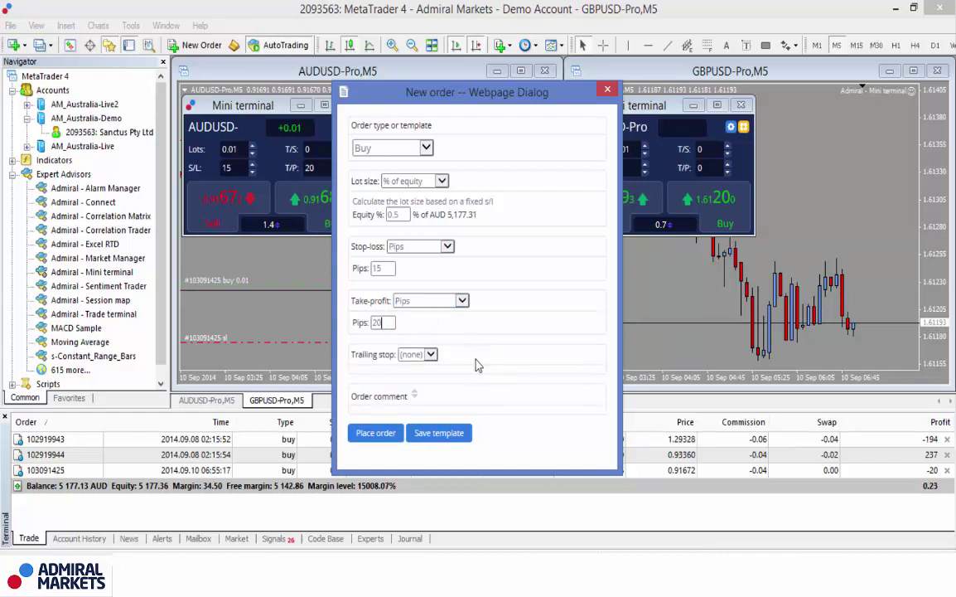
left_click(431, 354)
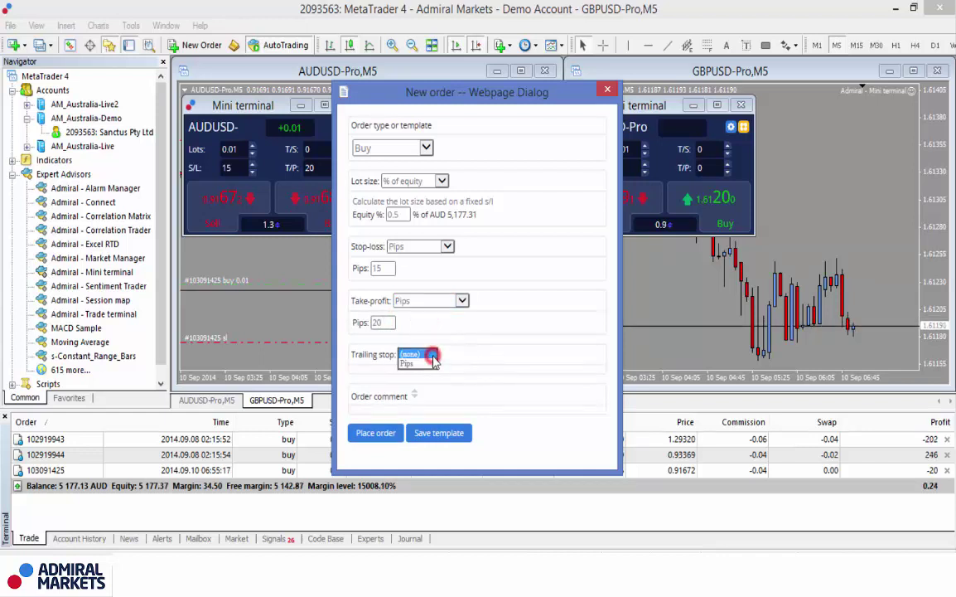
left_click(414, 367)
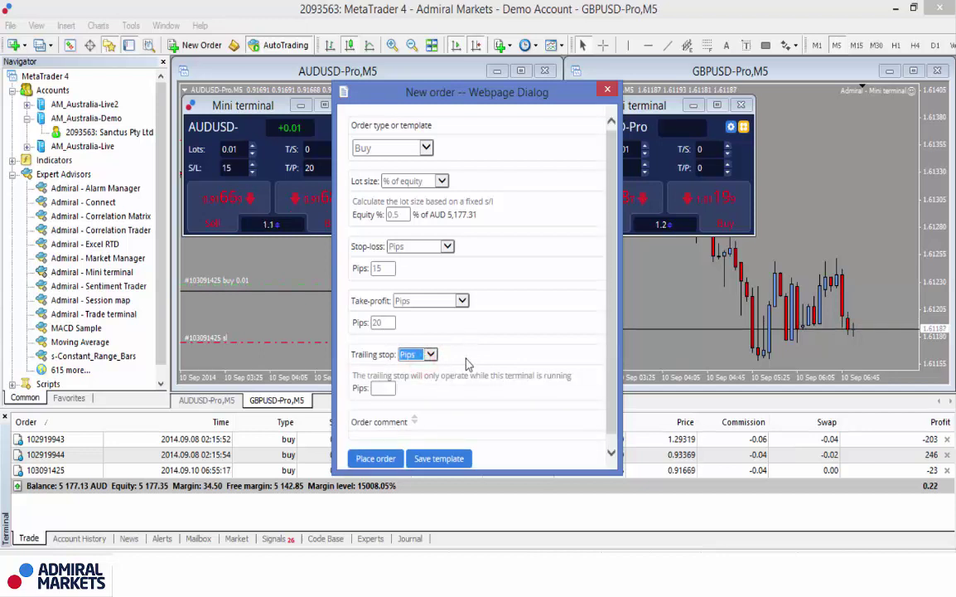
left_click(383, 387)
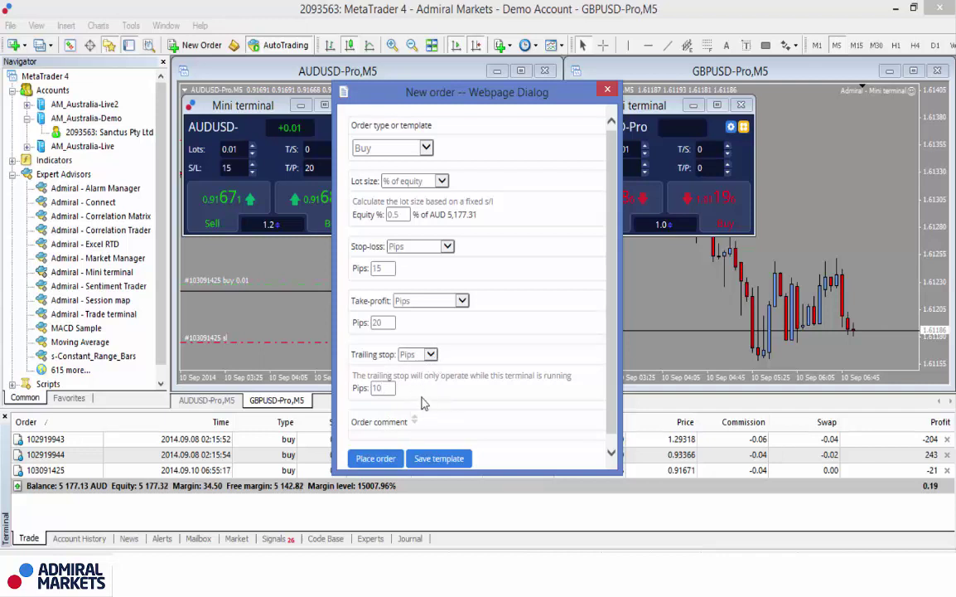
Add the order comment 'my scalp buy'.
left_click(429, 422)
left_click(416, 423)
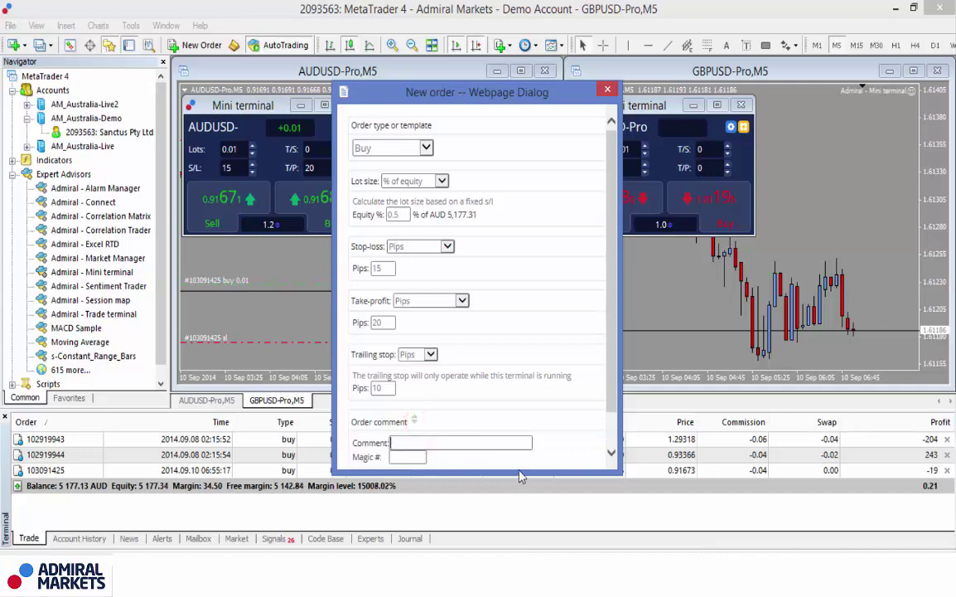
type("my scalp buy")
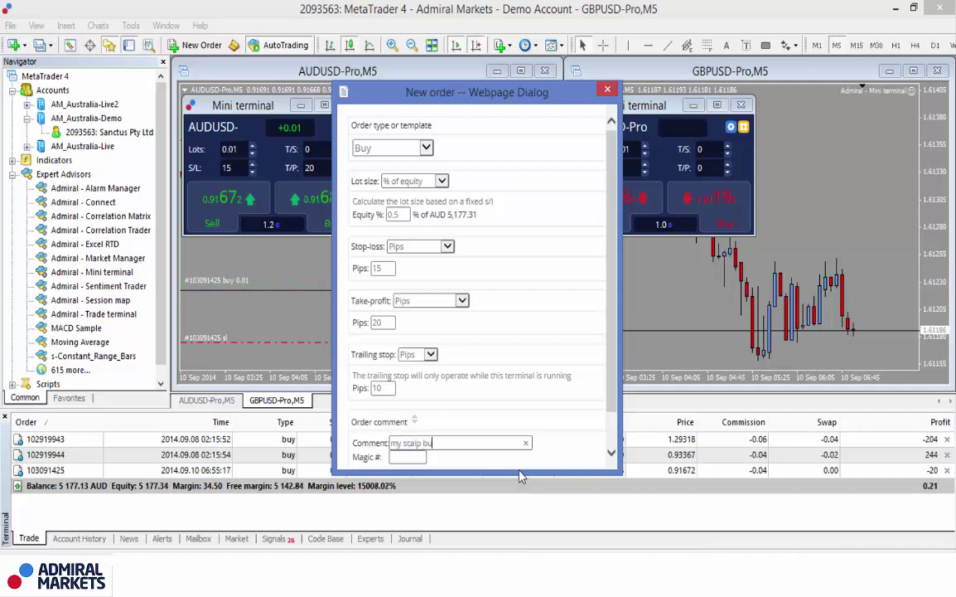
left_click(562, 422)
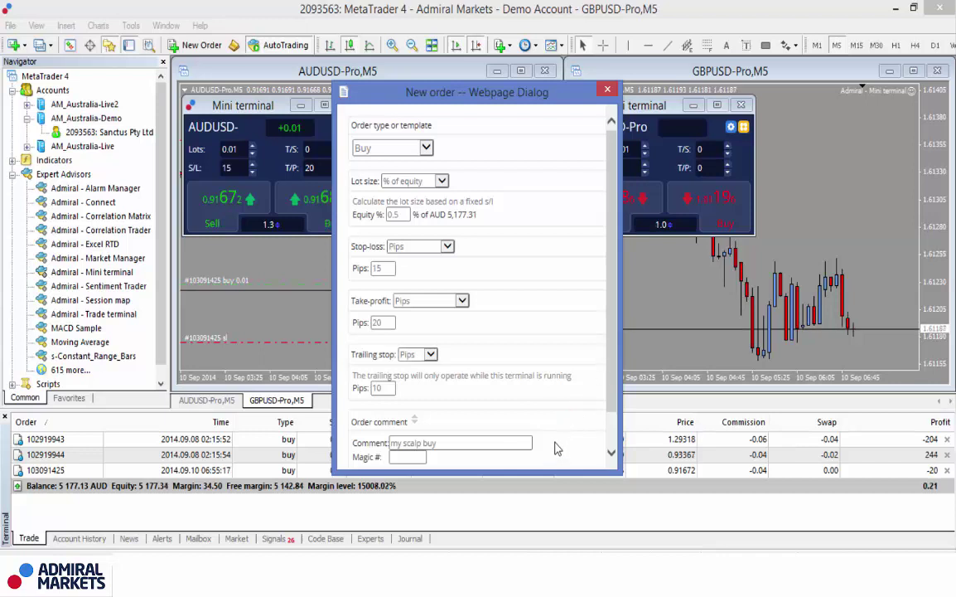
left_click_drag(612, 380, 612, 396)
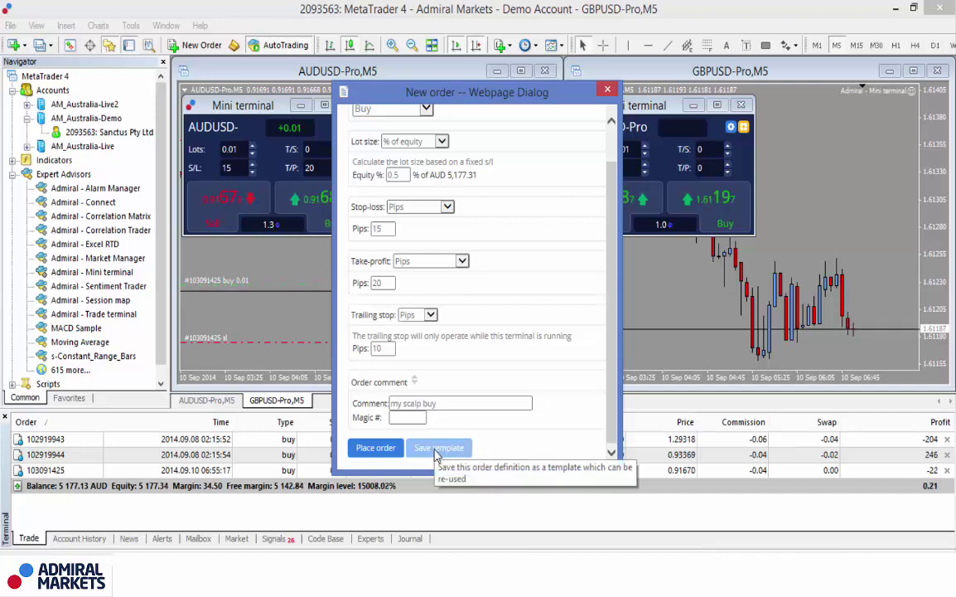
Save the order setup as the template 'scalp buy'.
left_click(437, 450)
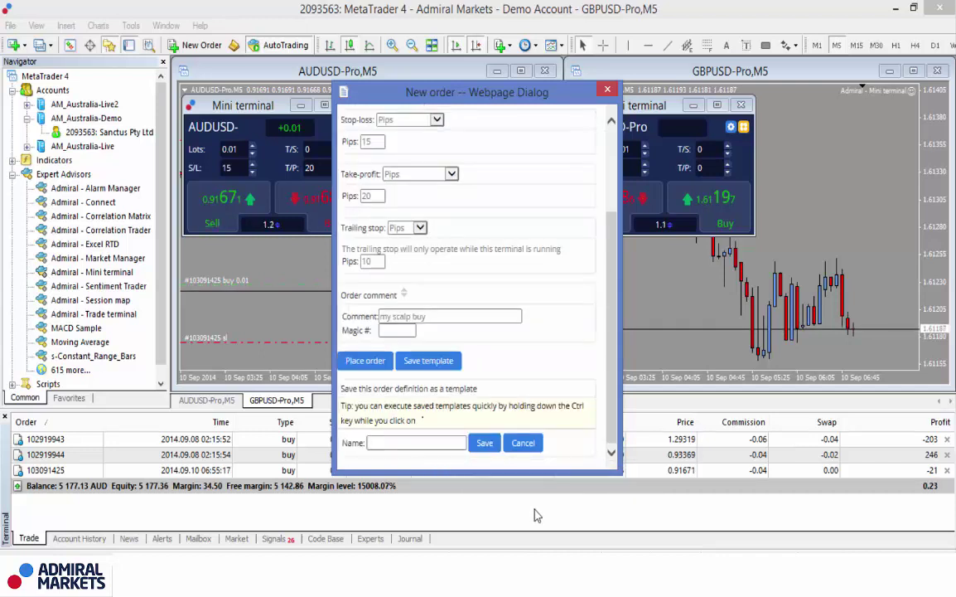
type("scalp buy")
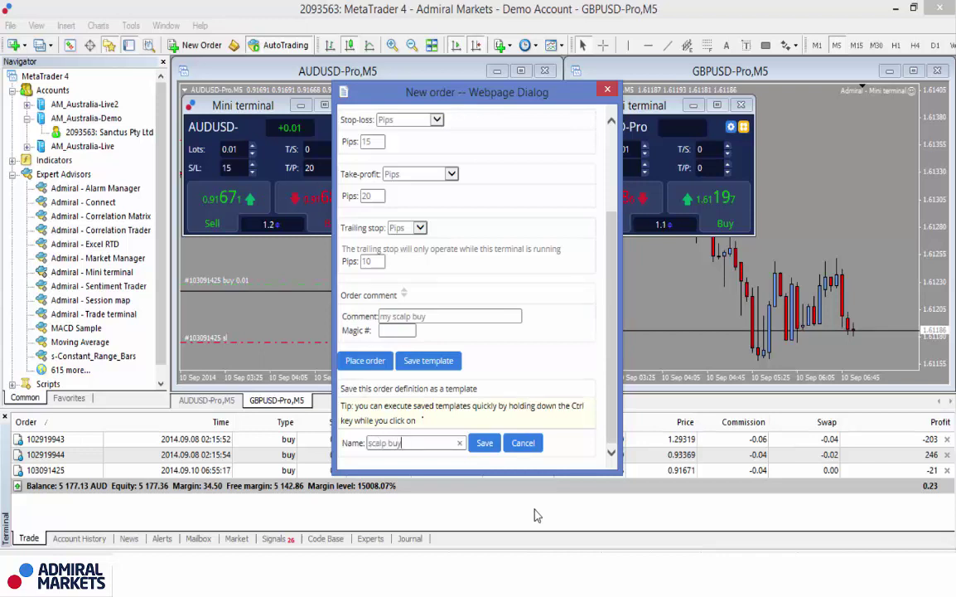
left_click(484, 443)
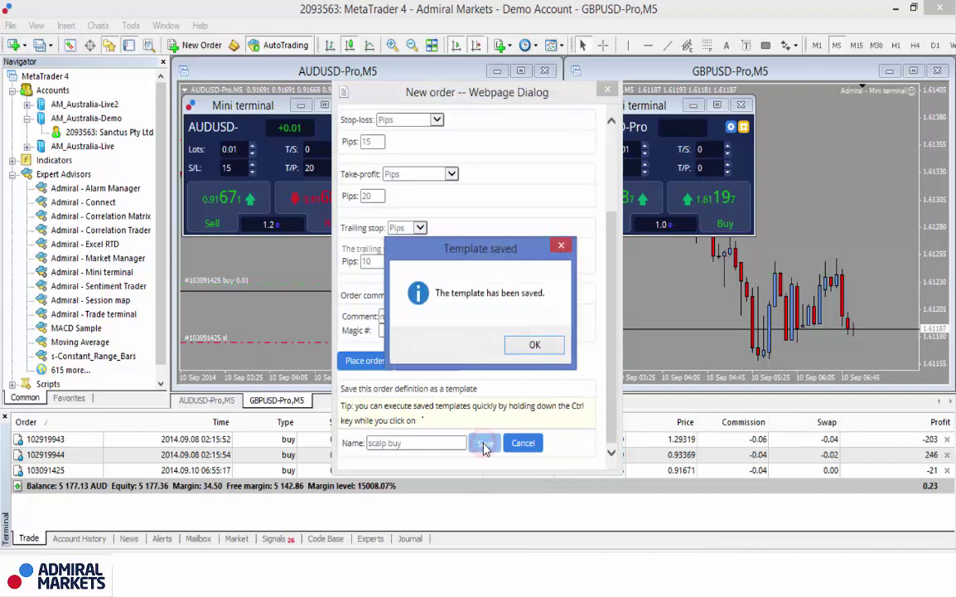
left_click(537, 344)
Change the order type to Sell and the comment to 'my scalp sell'.
left_click_drag(610, 250, 610, 209)
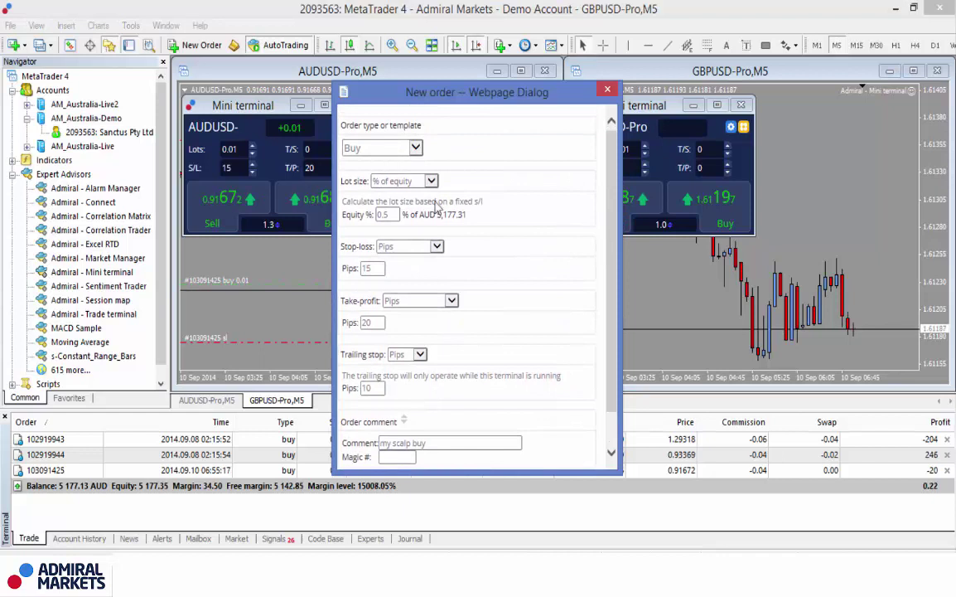
left_click(416, 147)
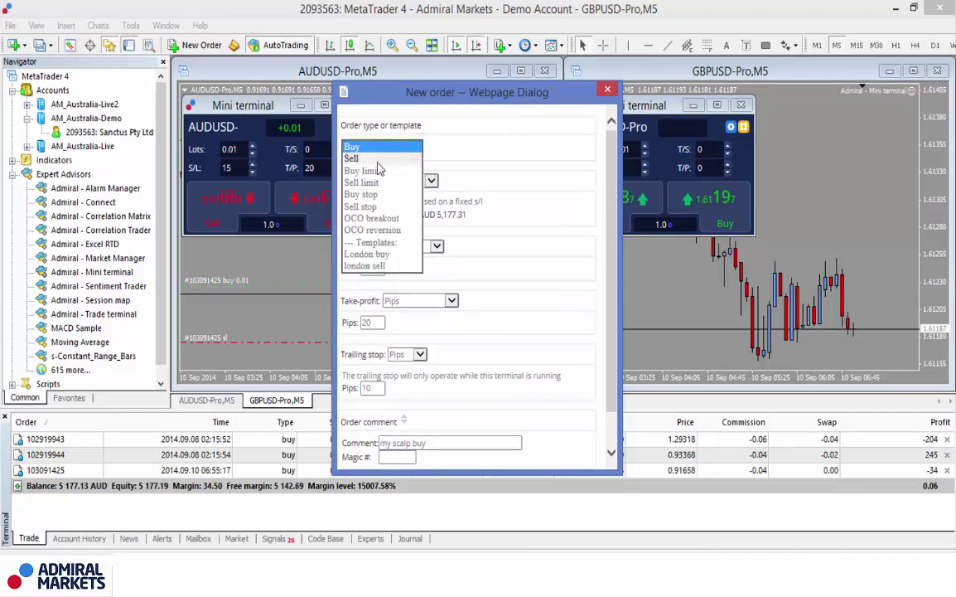
left_click(367, 158)
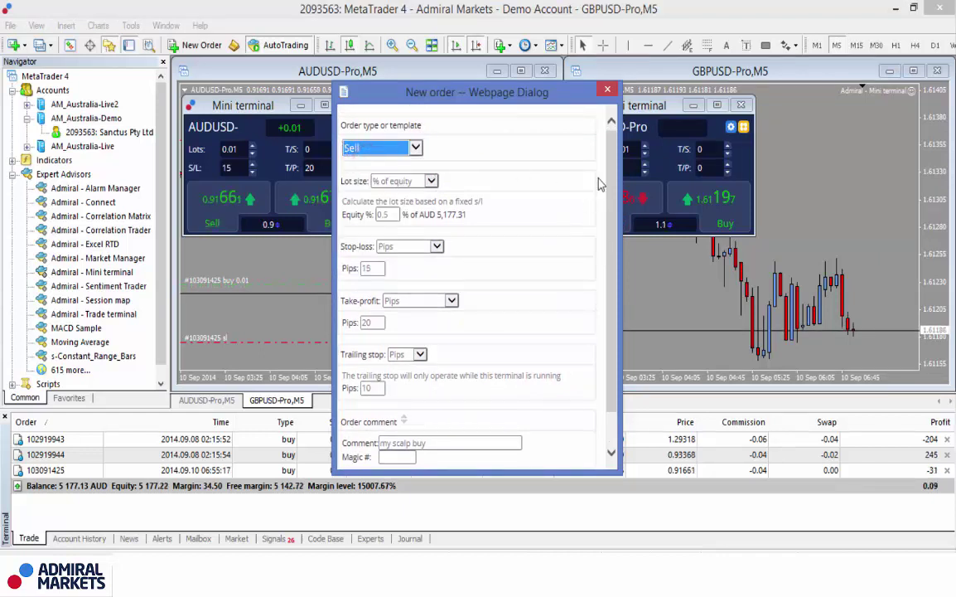
scroll(613, 164, "down", 1)
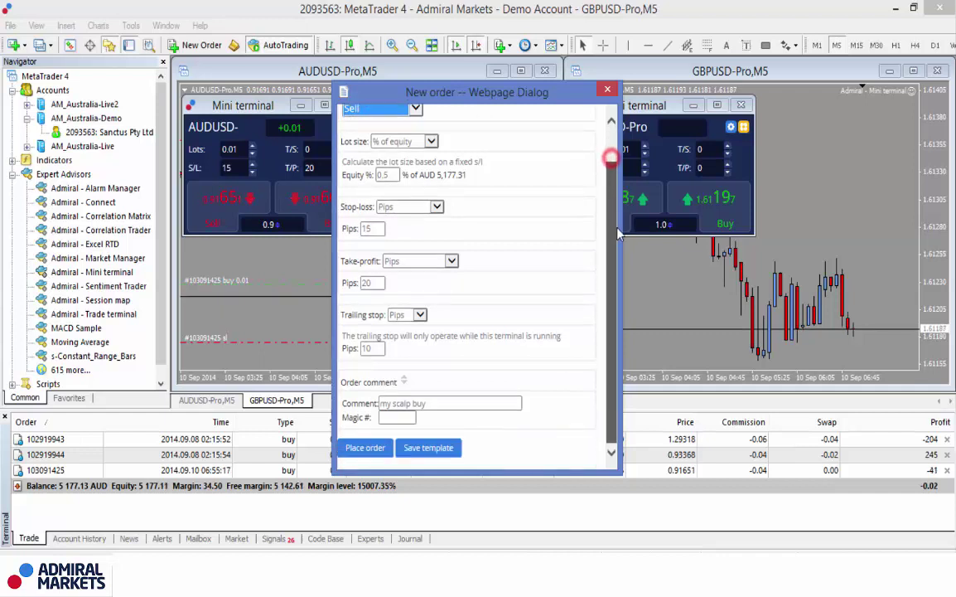
left_click(444, 404)
key("BackSpace")
key("BackSpace")
key("BackSpace")
type("sell")
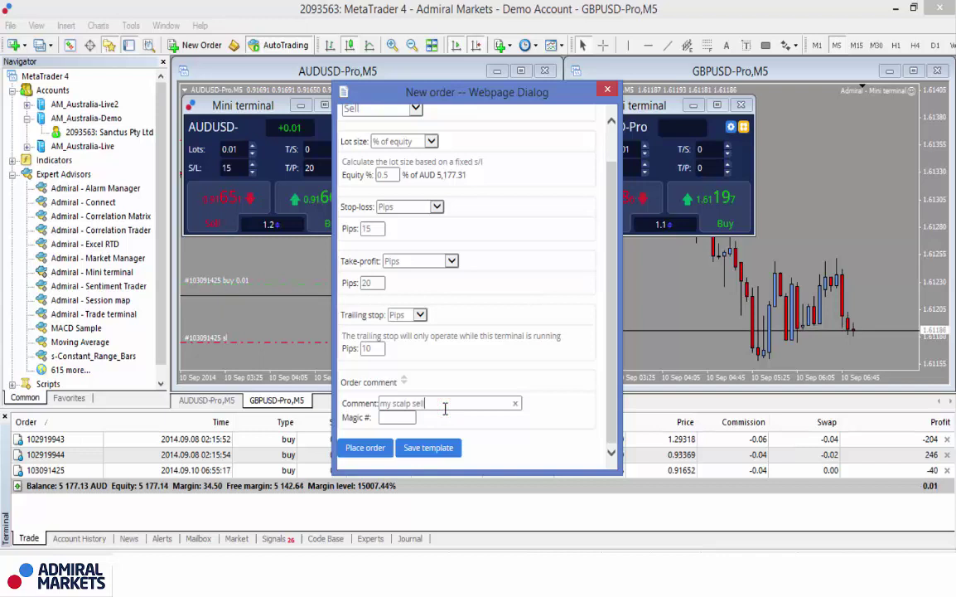
Save the order as a template named 'scalp sell'.
left_click(423, 448)
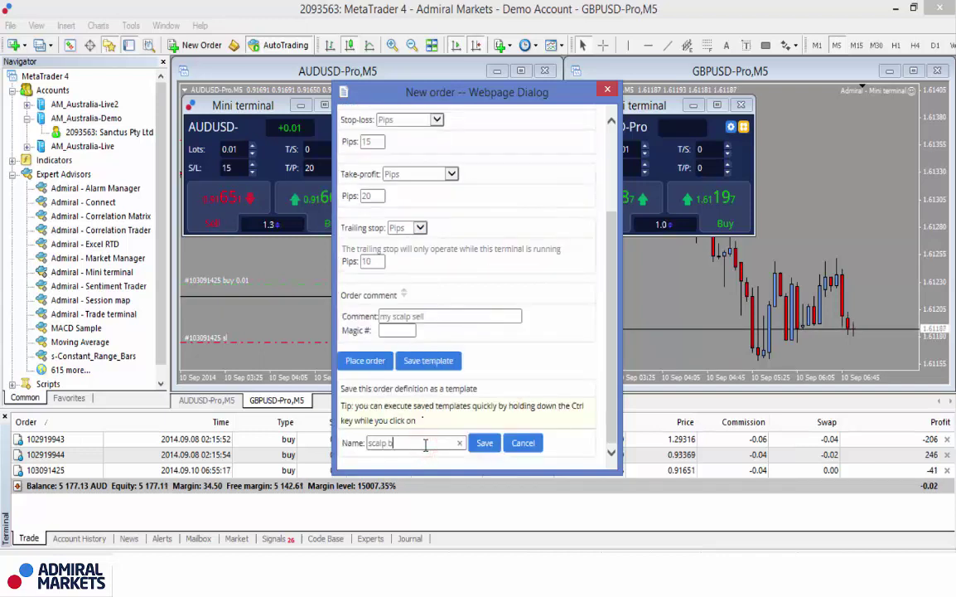
key("BackSpace")
key("BackSpace")
key("BackSpace")
type("sell")
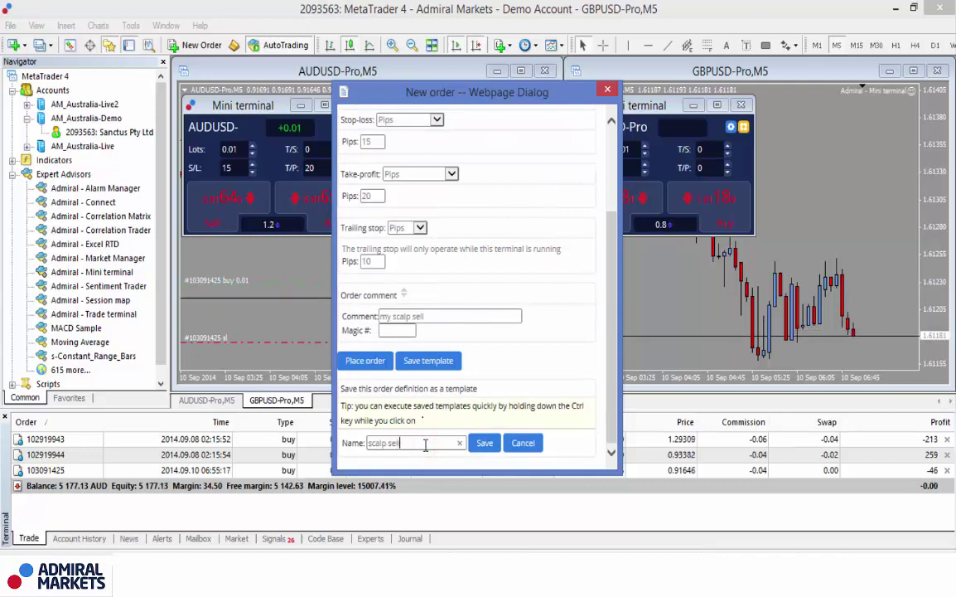
left_click(487, 445)
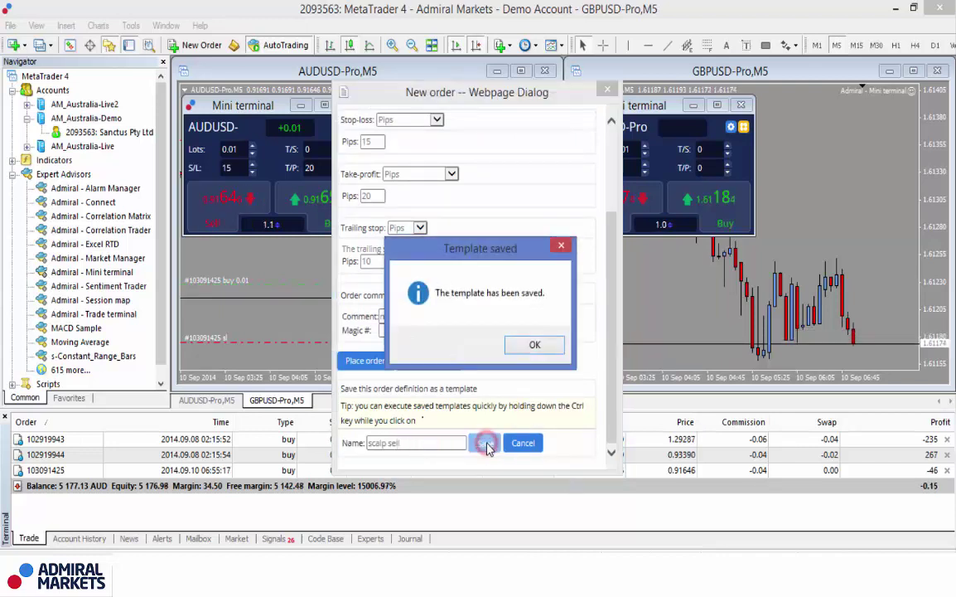
left_click(533, 346)
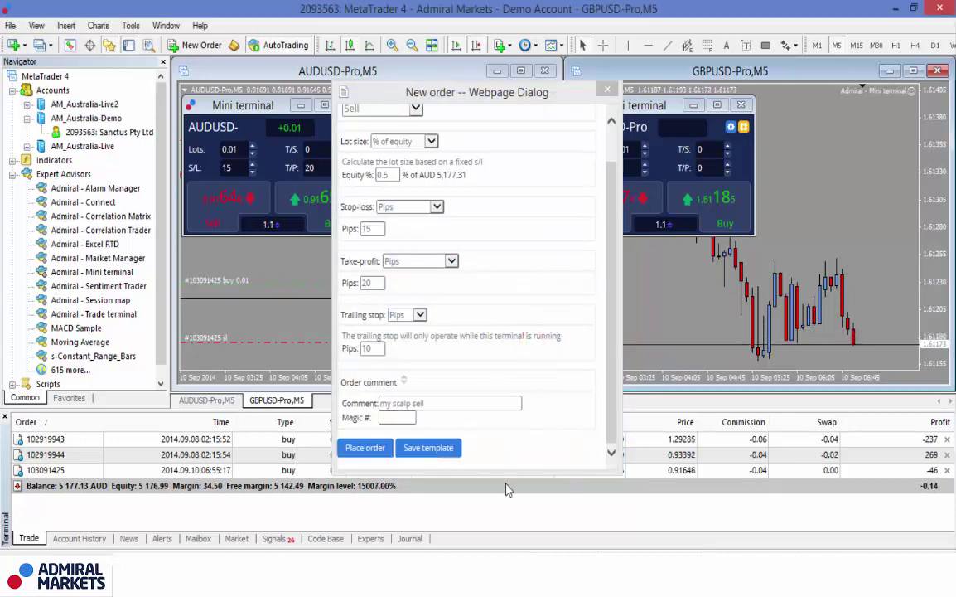
Close the order dialog, maximize the GBPUSD-Pro,M5 chart and show the order templates list.
left_click(607, 90)
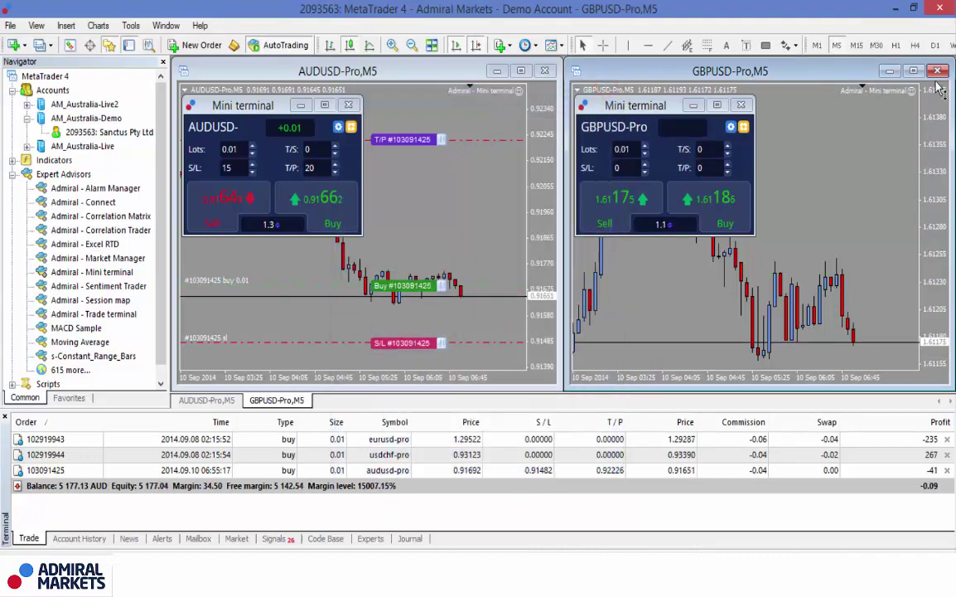
double_click(820, 71)
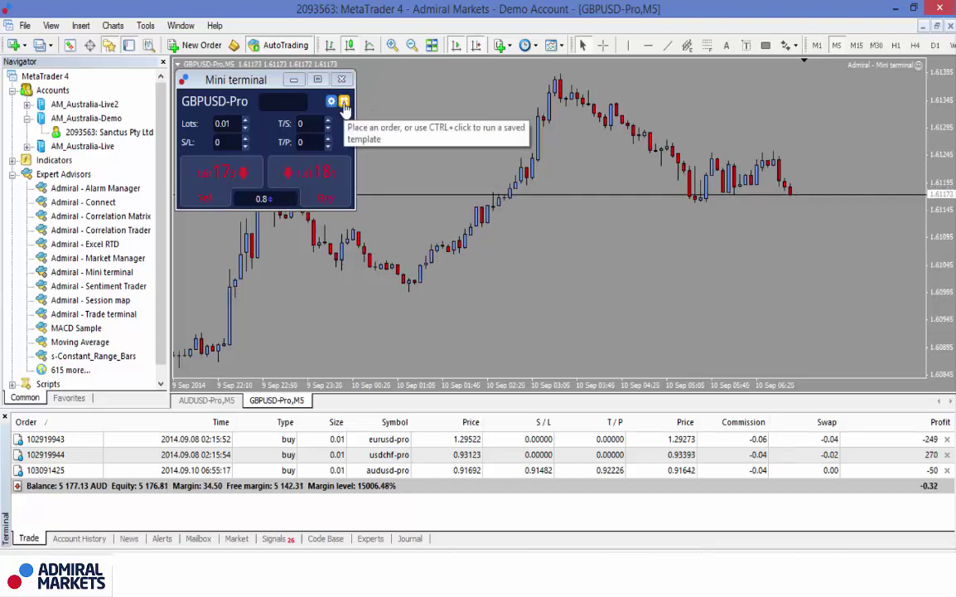
left_click(344, 103)
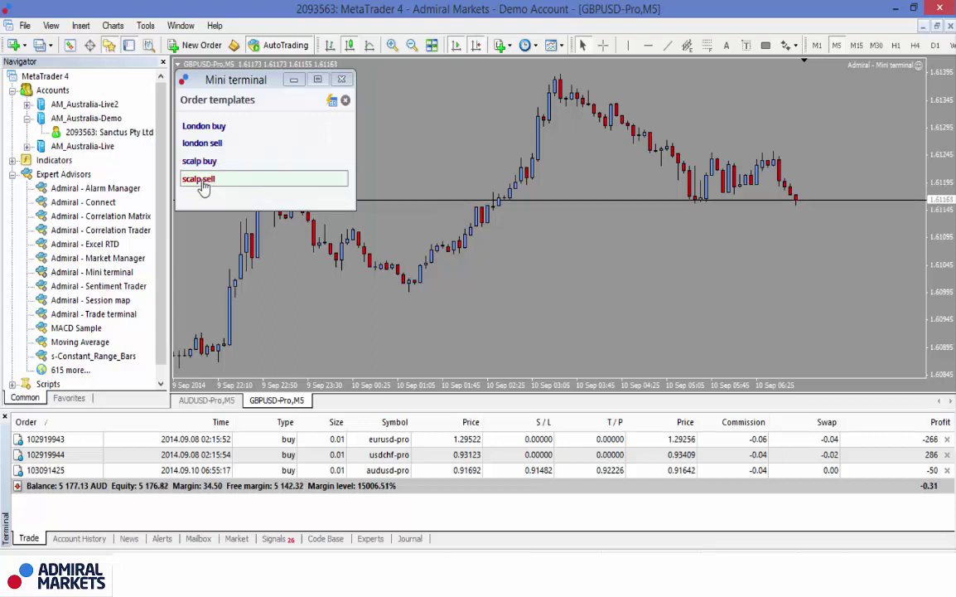
Execute 'scalp sell' to sell 0.15 lots GBPUSD with S/L 1.61255 and T/P 1.60963.
left_click(204, 179)
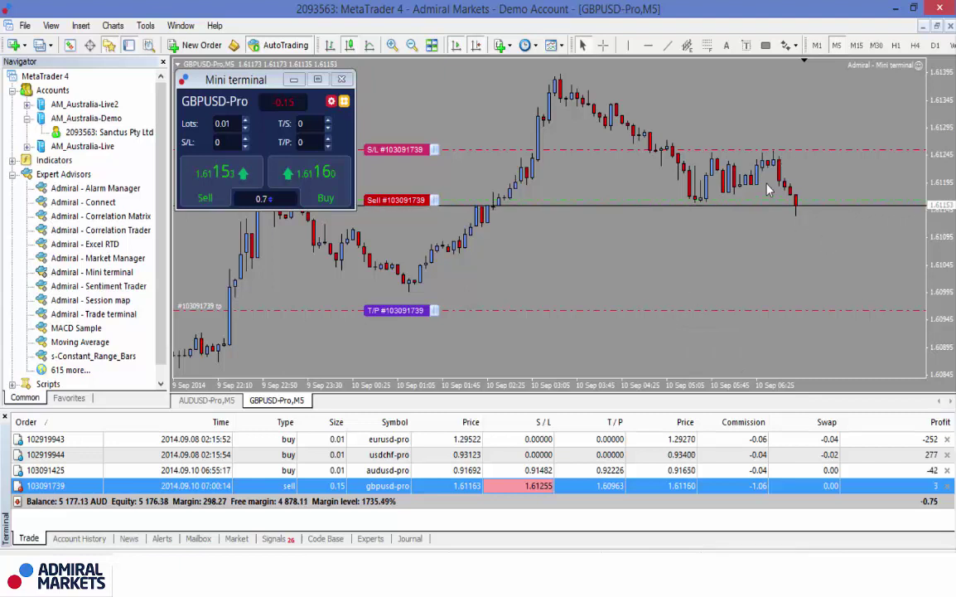
right_click(812, 480)
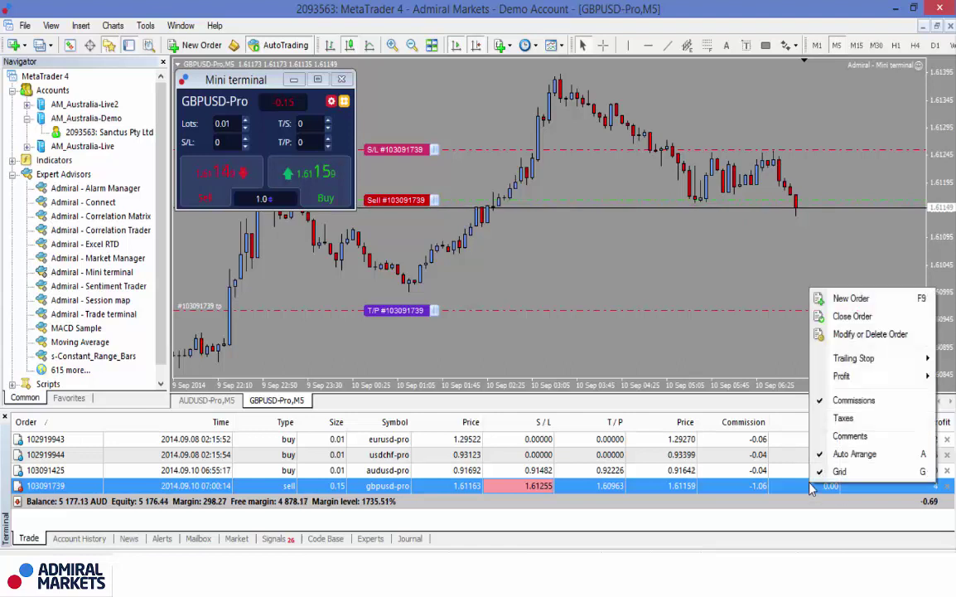
left_click(850, 435)
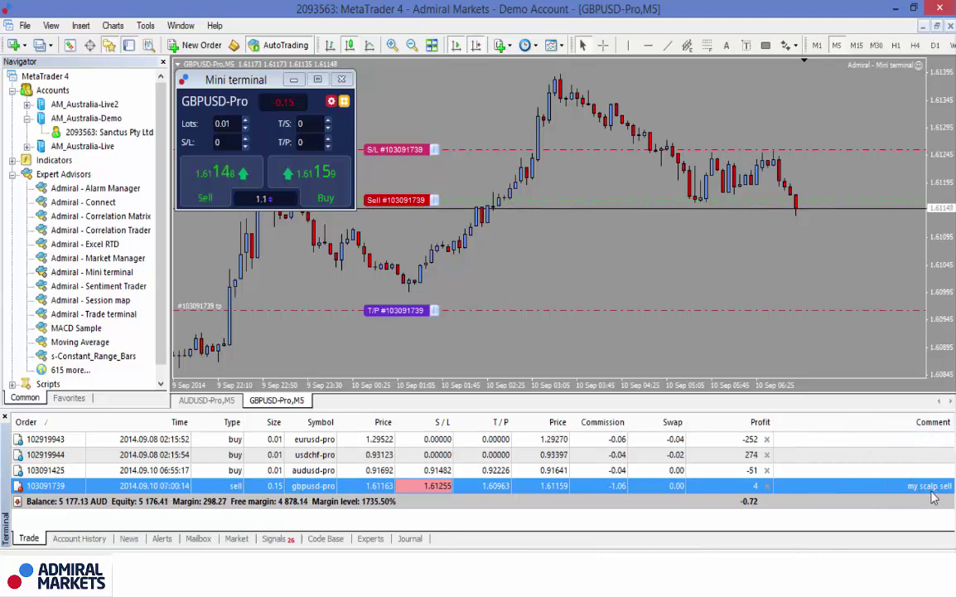
right_click(882, 494)
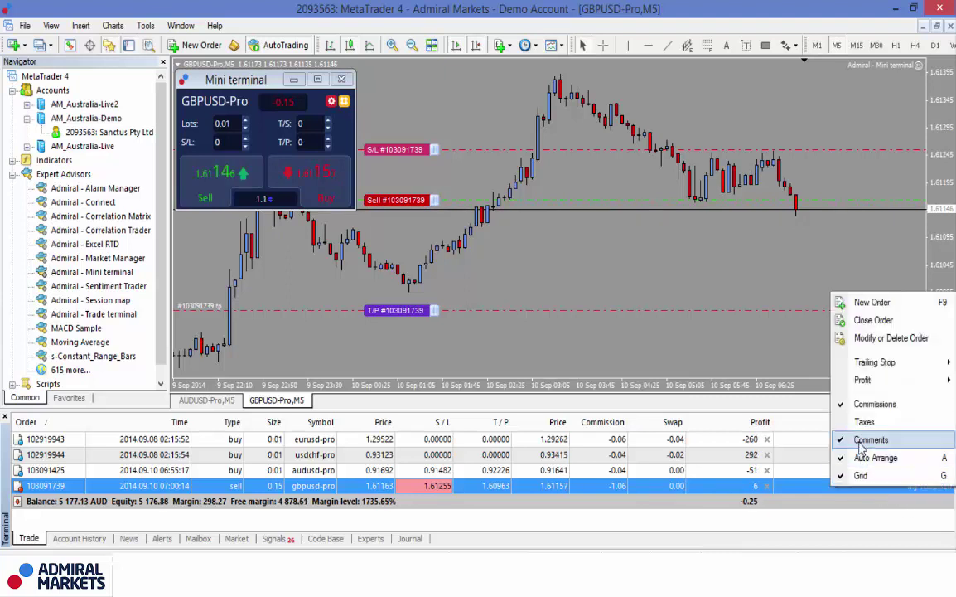
left_click(861, 458)
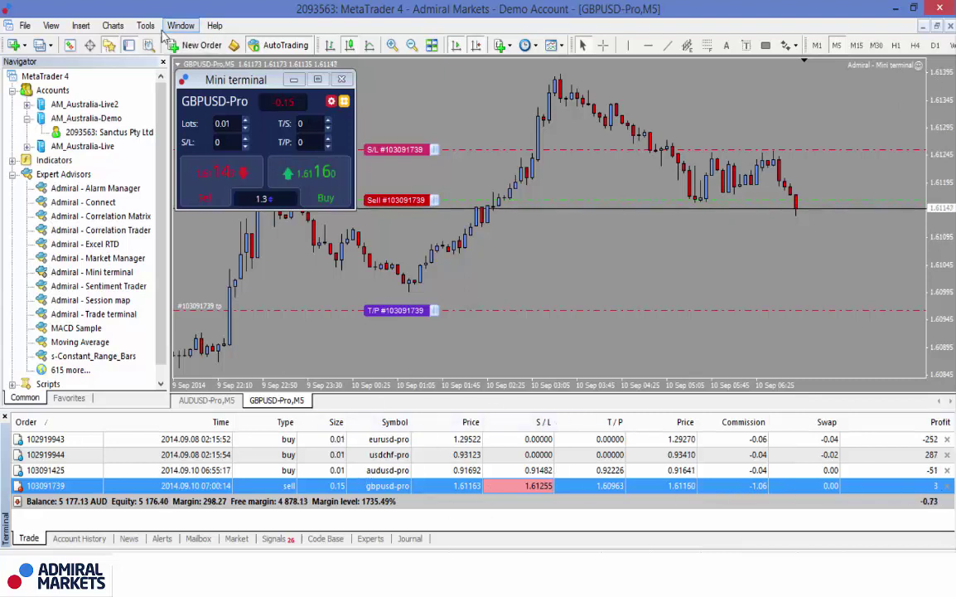
left_click(131, 45)
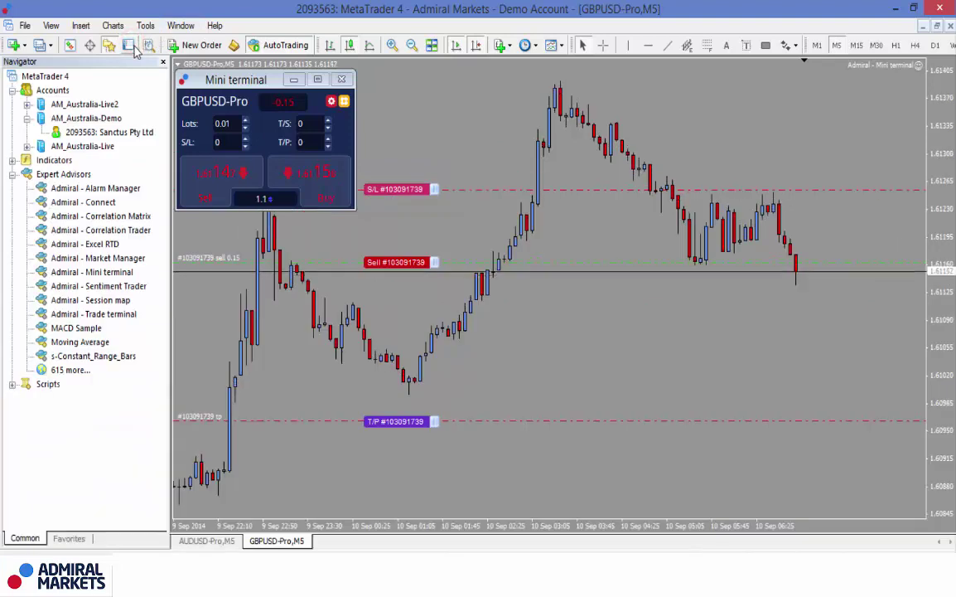
left_click(130, 44)
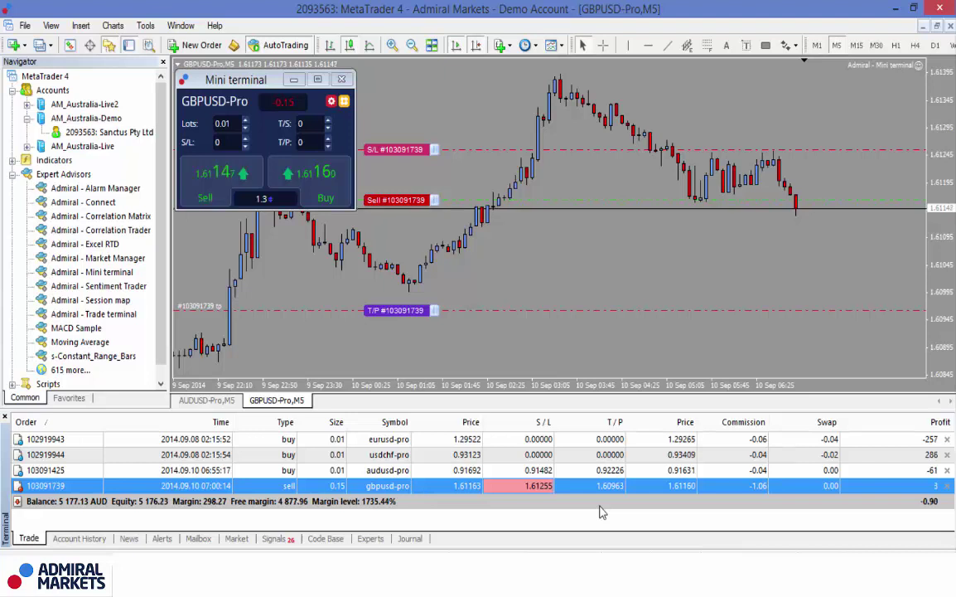
Undock the GBPUSD-Pro M5 chart via the Mini terminal settings and centre the floating window.
left_click(332, 105)
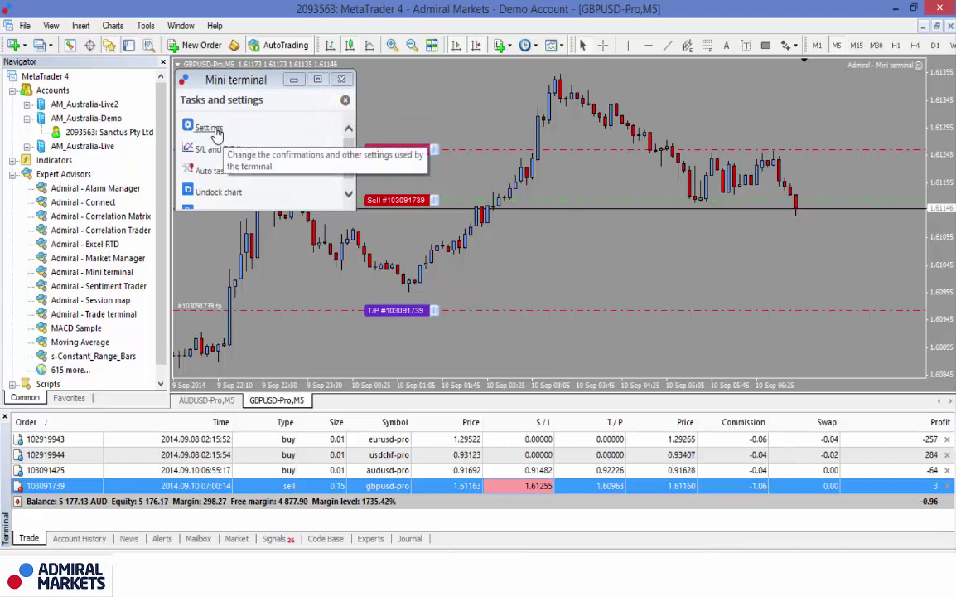
left_click(348, 195)
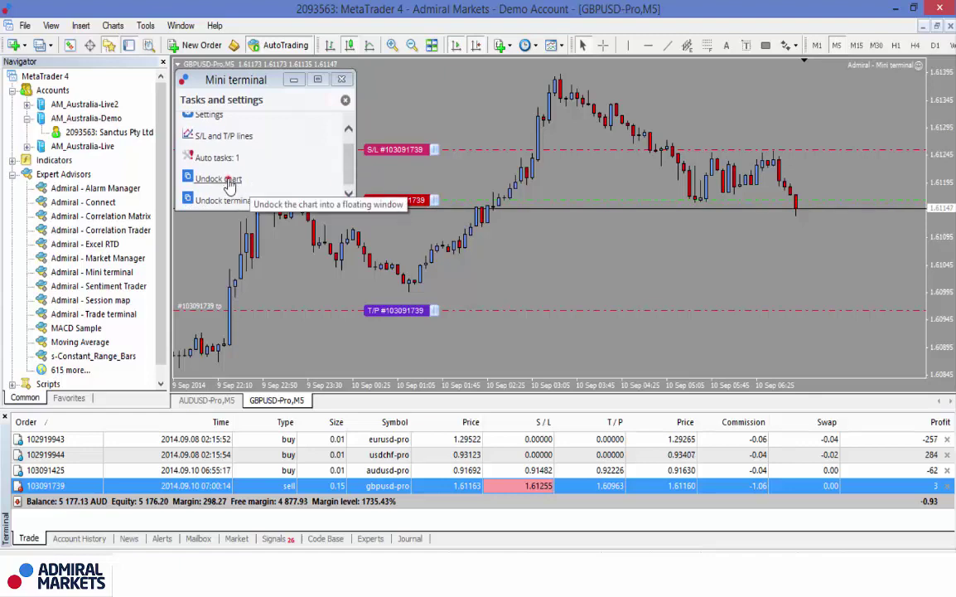
left_click(228, 181)
left_click_drag(241, 15, 595, 185)
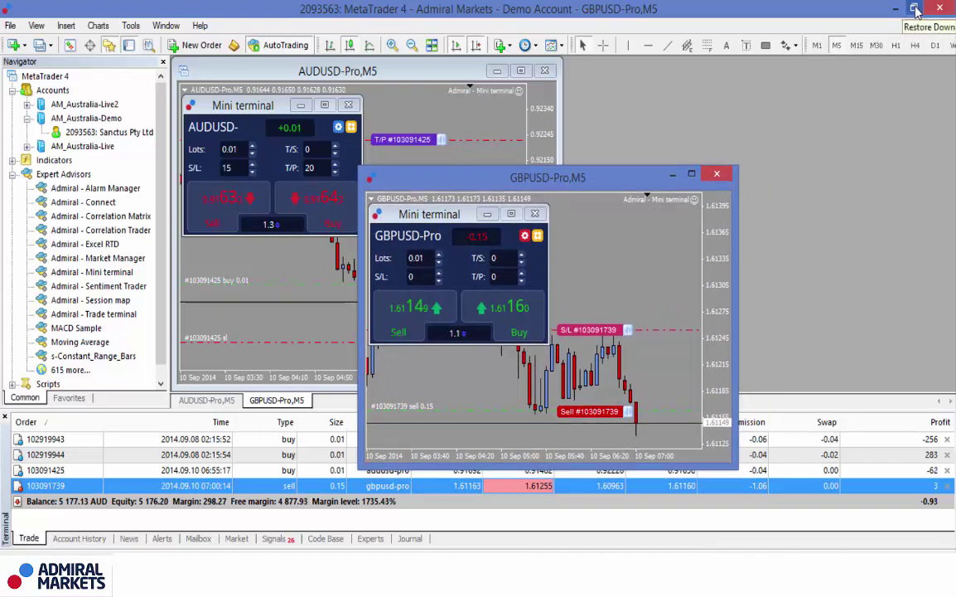
Shrink the main MT4 window and move the floating GBPUSD chart to its left.
left_click(916, 10)
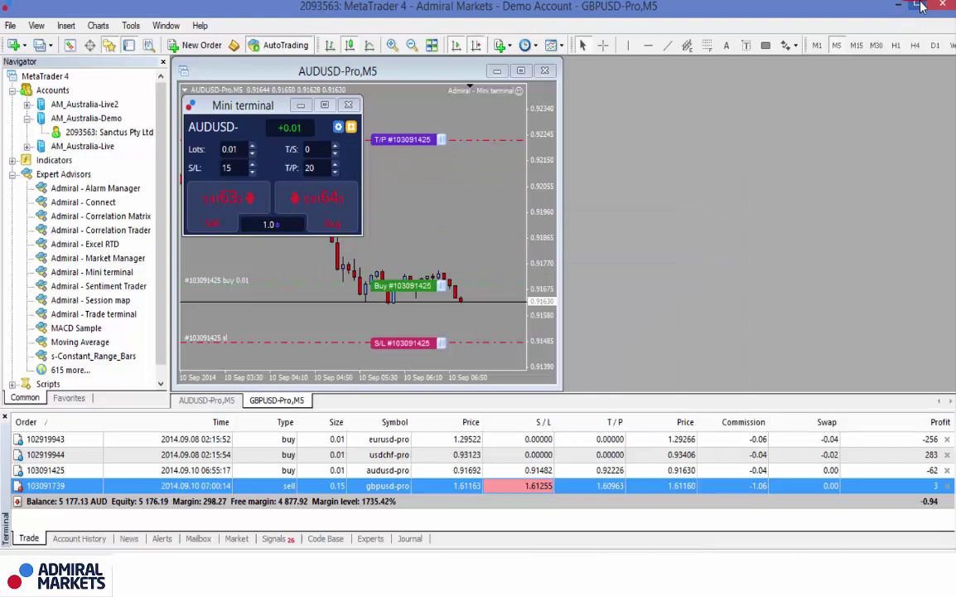
left_click(921, 6)
left_click(916, 9)
left_click(917, 10)
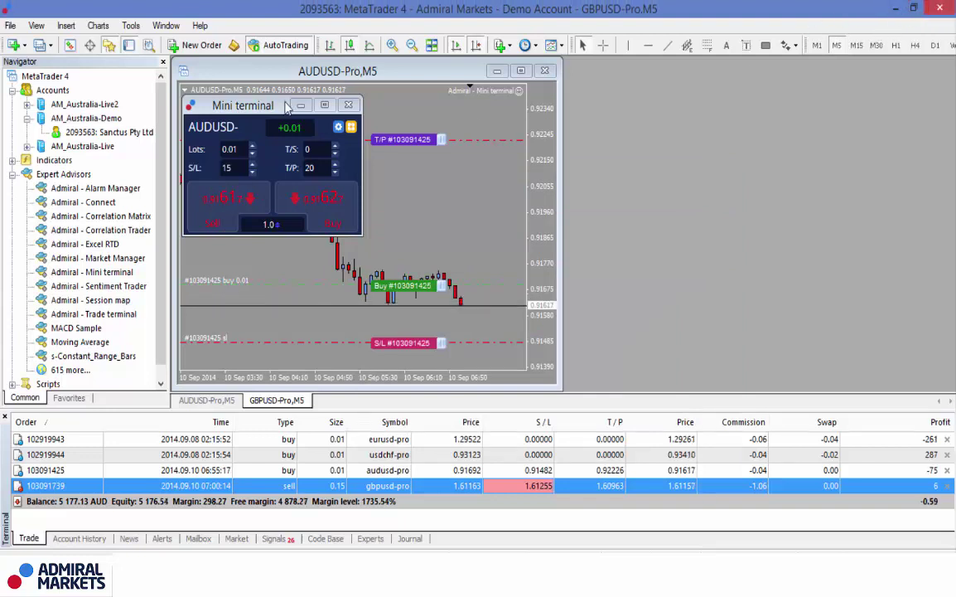
double_click(137, 12)
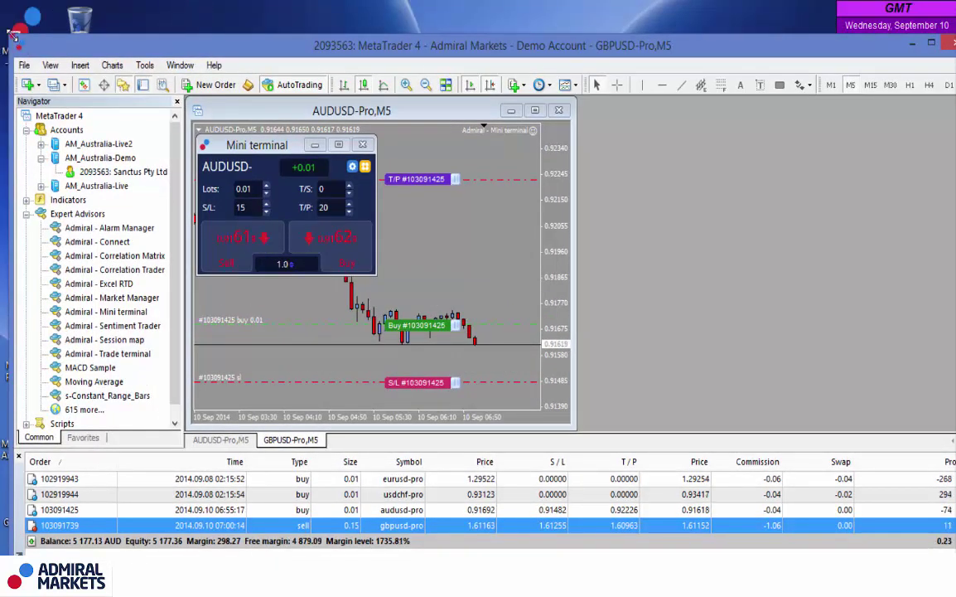
left_click_drag(12, 33, 264, 36)
left_click_drag(627, 50, 605, 15)
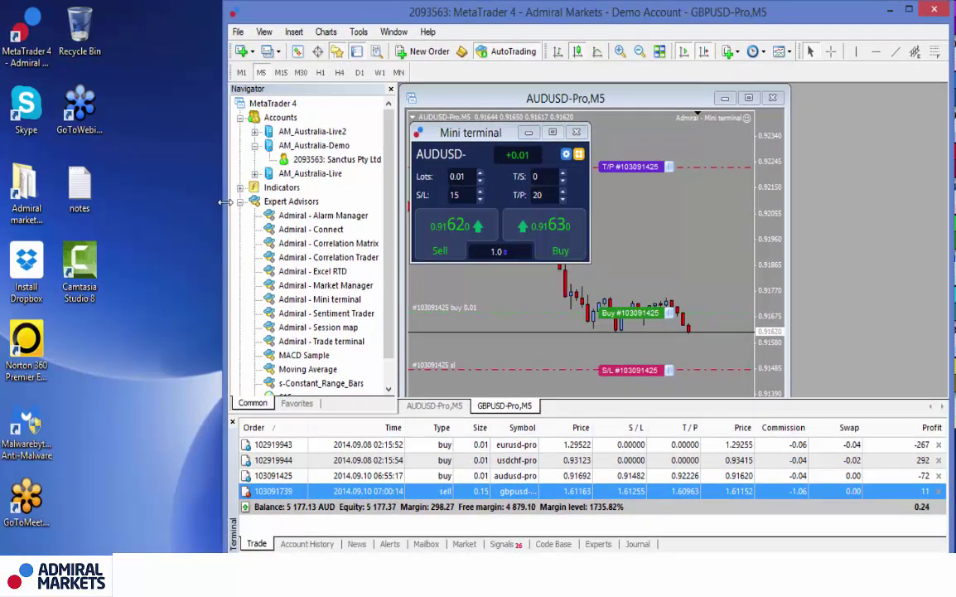
left_click_drag(224, 203, 444, 203)
left_click(332, 181)
left_click_drag(332, 181, 45, 135)
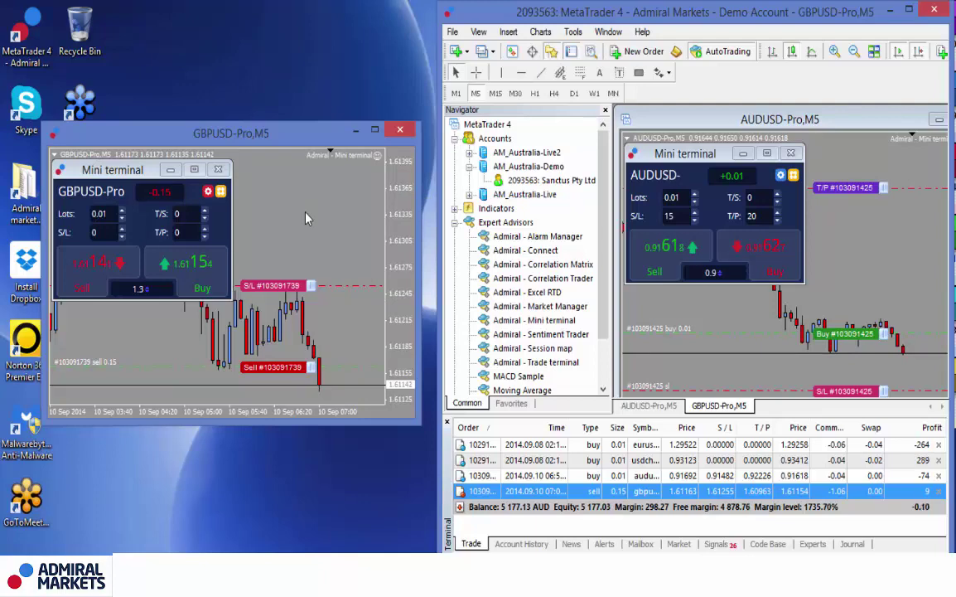
Minimize and restore the main window, bringing the floating GBPUSD chart fully into view.
left_click(909, 10)
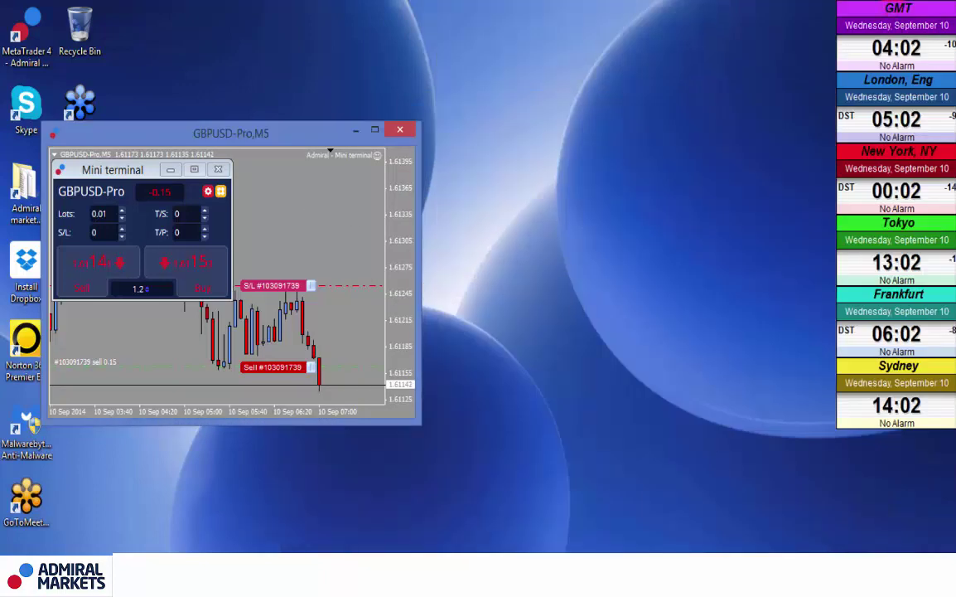
left_click_drag(299, 135, 420, 76)
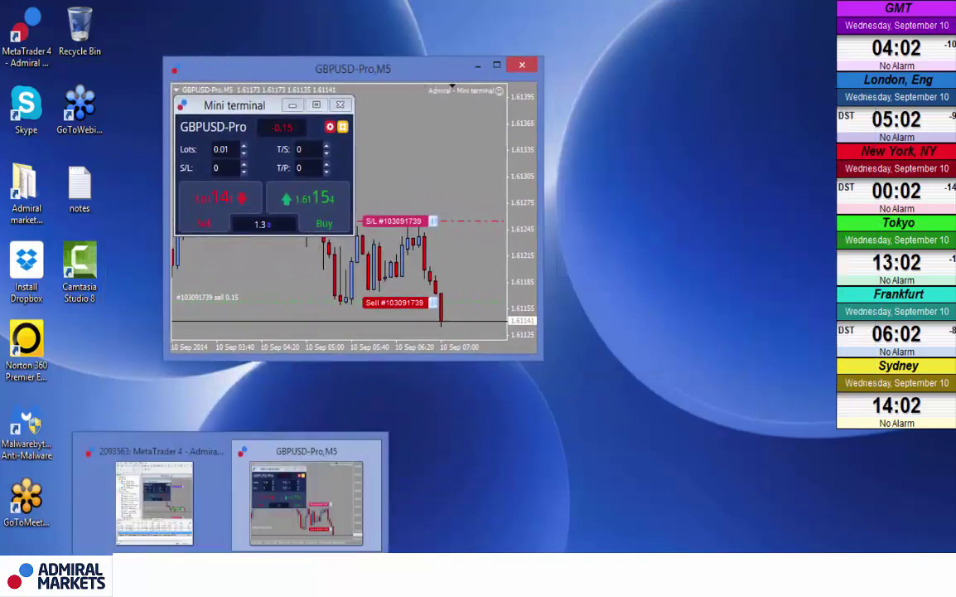
left_click(181, 497)
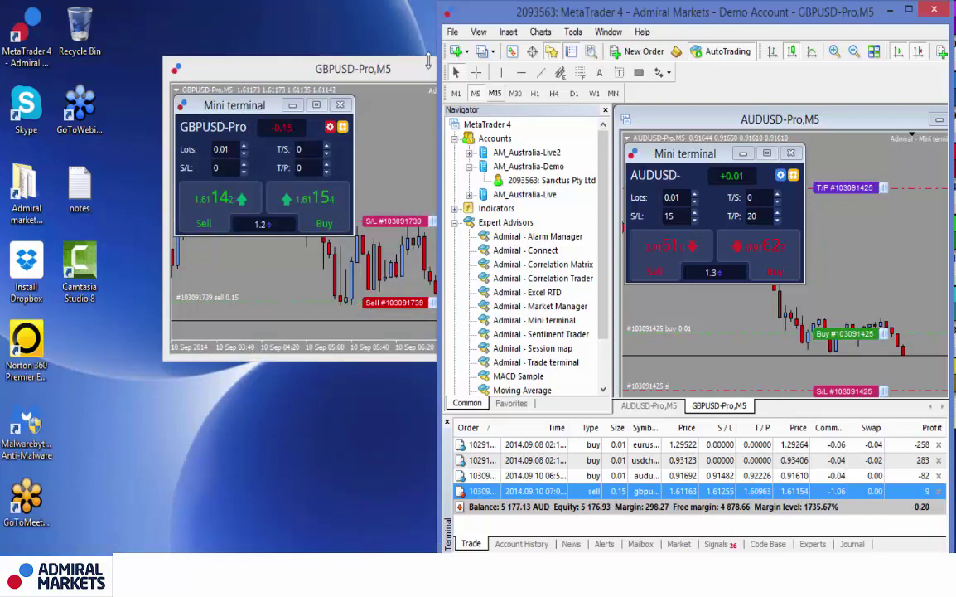
left_click_drag(394, 79, 294, 83)
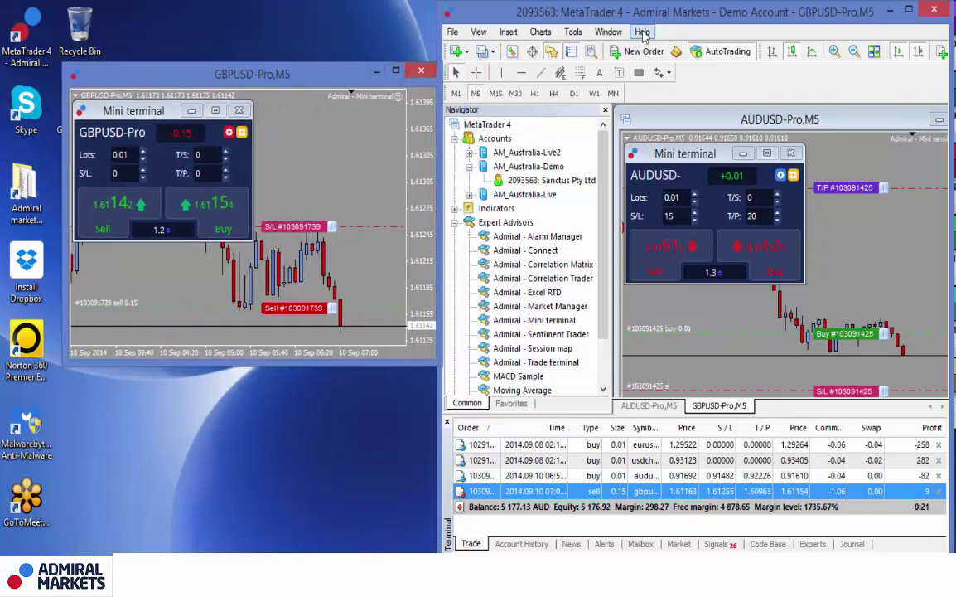
Re-dock the GBPUSD chart into the main window and maximize MT4.
left_click(230, 133)
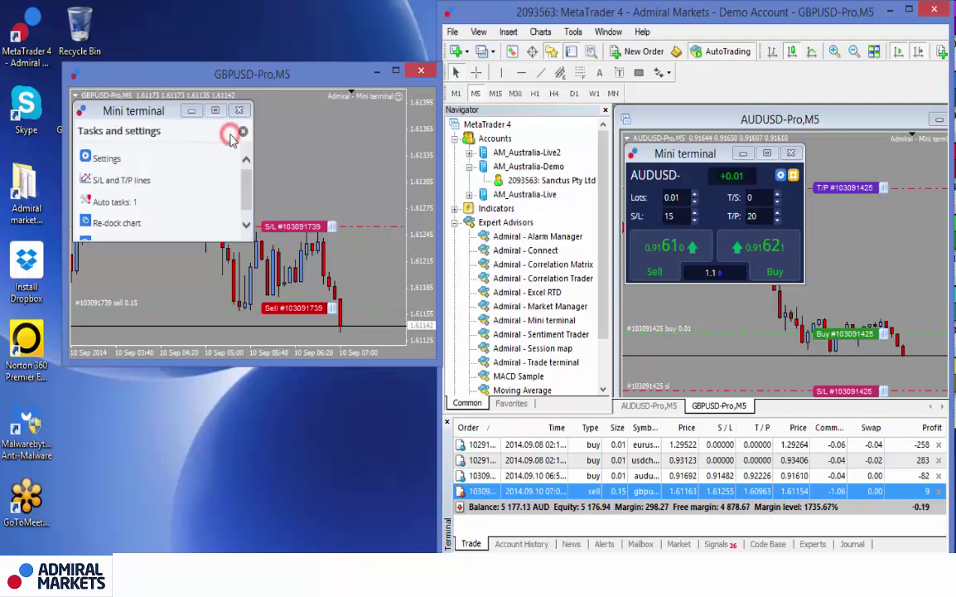
left_click(133, 225)
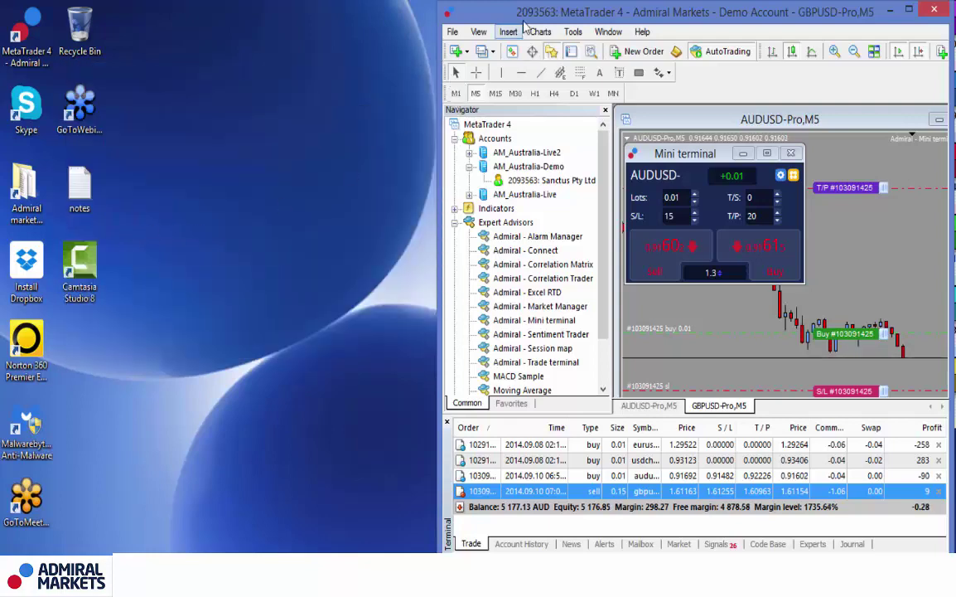
double_click(479, 13)
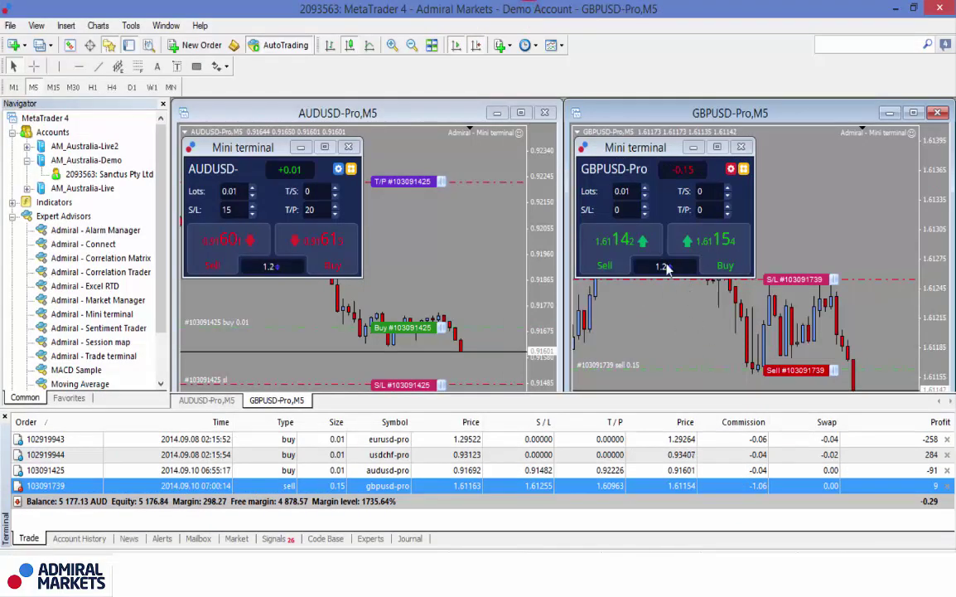
Move the drawing tools and timeframe toolbars into the top toolbar row.
left_click(10, 68)
left_click_drag(468, 68, 497, 46)
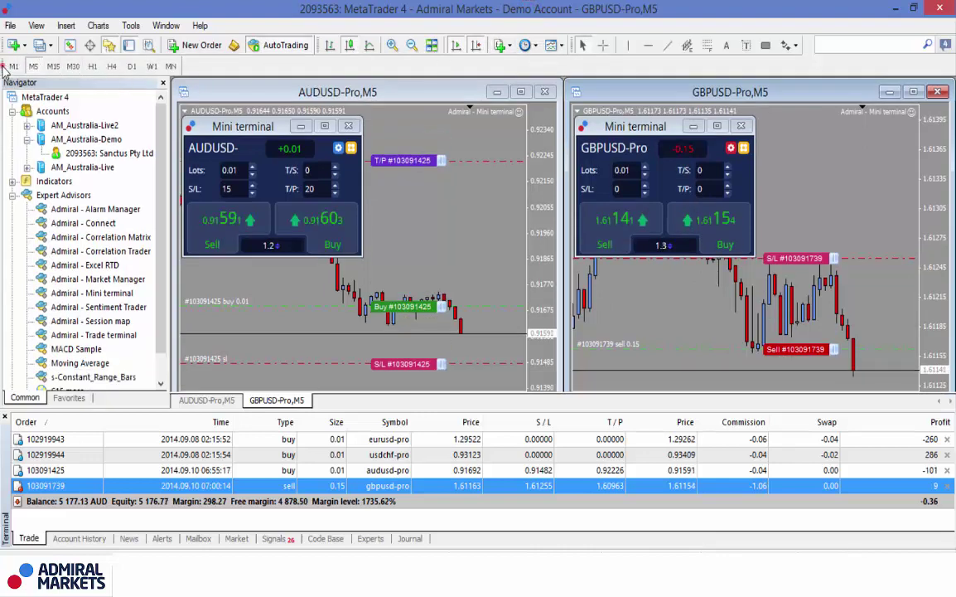
left_click_drag(5, 68, 704, 48)
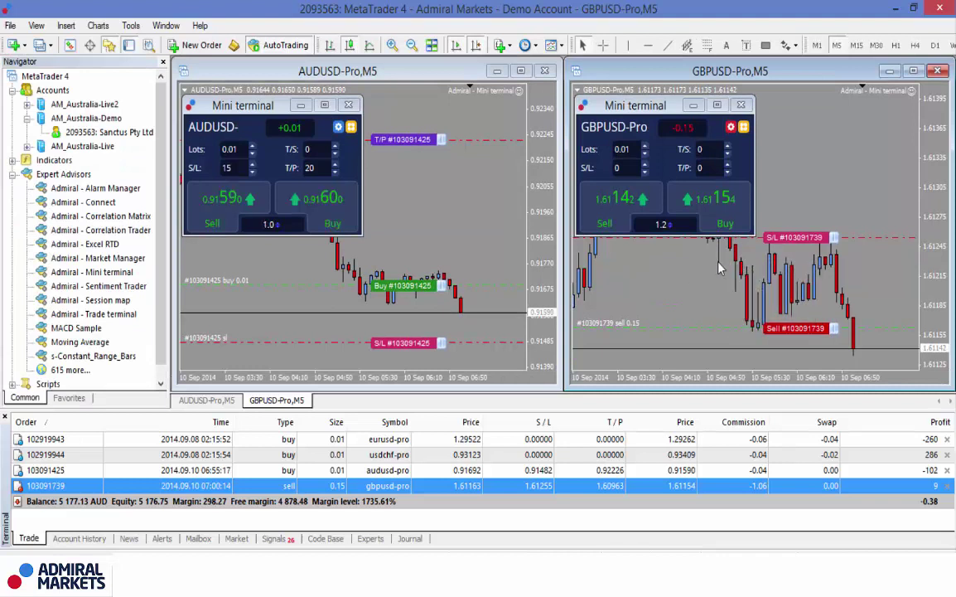
Undock the GBPUSD Mini terminal and drag its window around onto the GBPUSD chart.
left_click(731, 128)
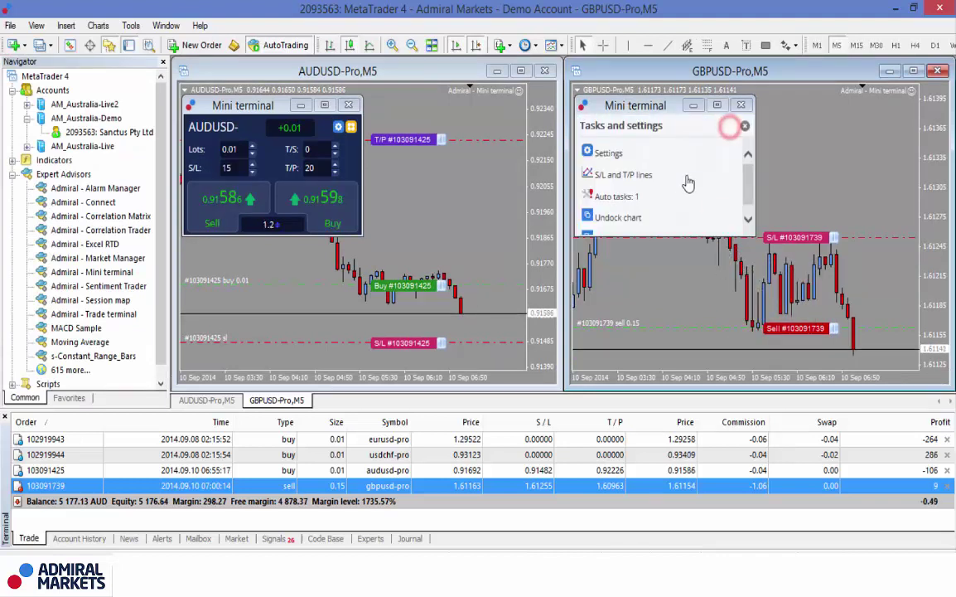
left_click(749, 221)
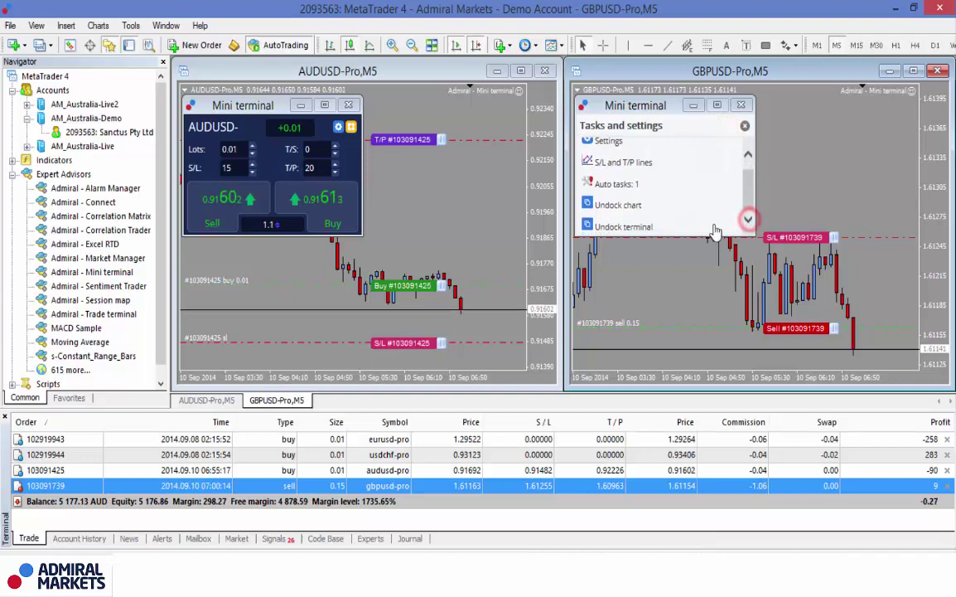
left_click(643, 230)
left_click(123, 20)
left_click_drag(66, 20, 316, 172)
left_click_drag(315, 218, 16, 157)
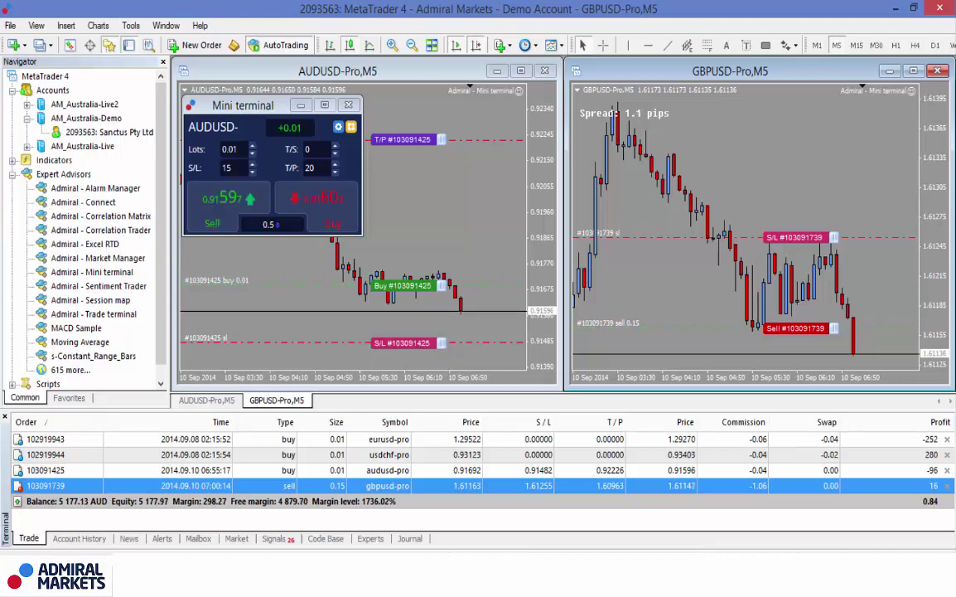
left_click_drag(0, 216, 673, 145)
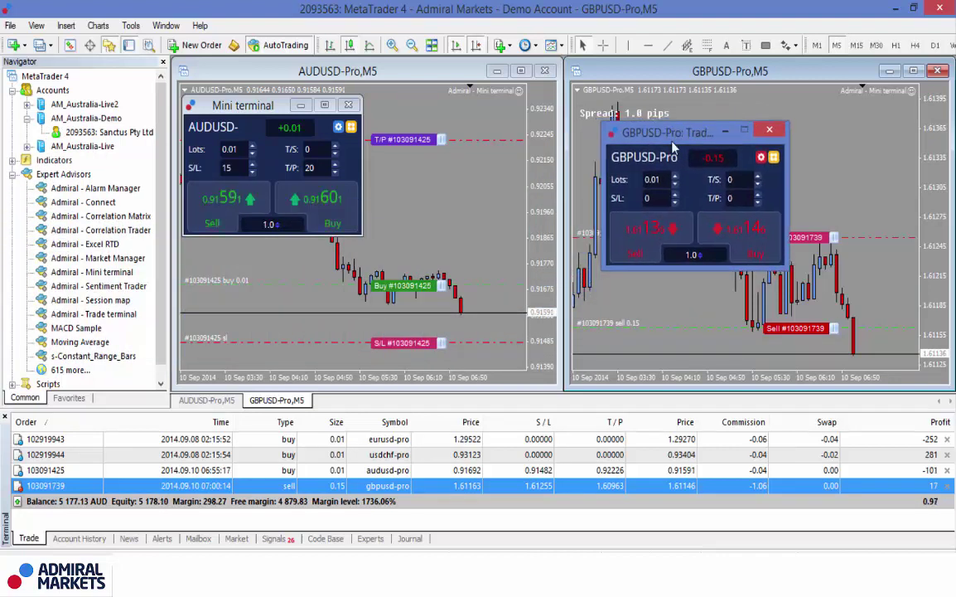
Re-dock the GBPUSD Mini terminal onto its chart.
left_click(761, 156)
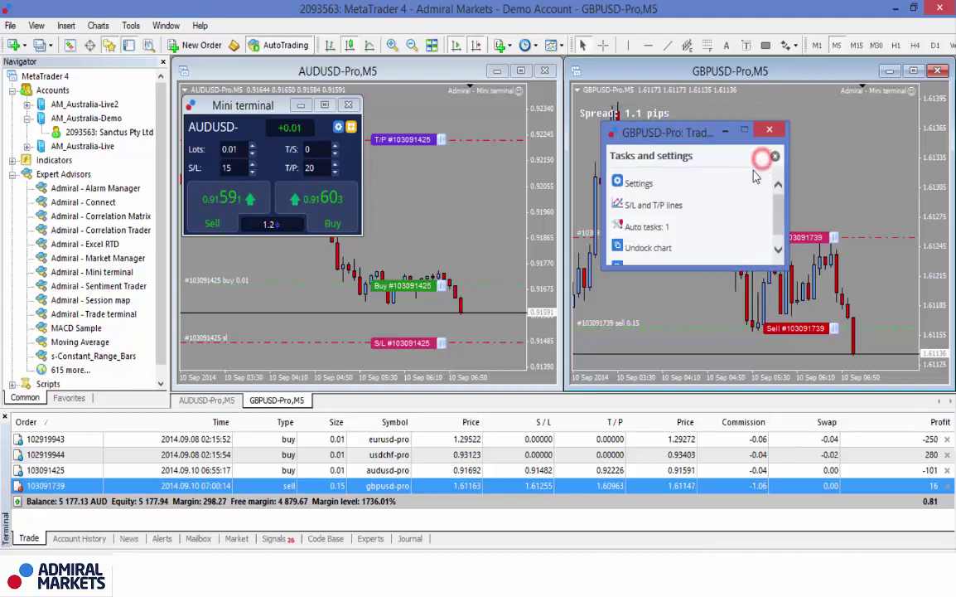
left_click(778, 249)
left_click(662, 257)
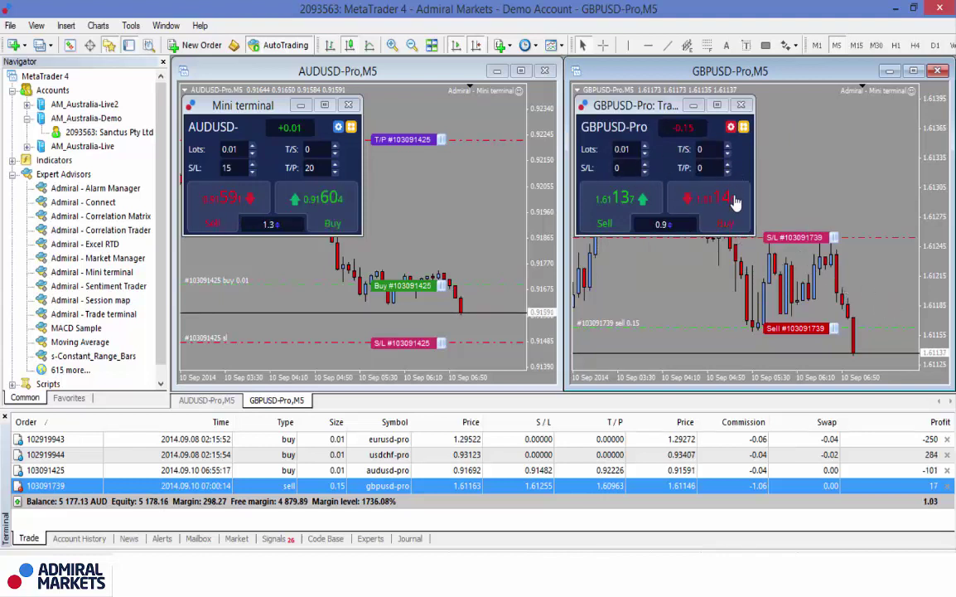
Lower the GBPUSD sell's stop loss to 1.61241 and set the lot size to 0.3.
left_click_drag(707, 237, 707, 249)
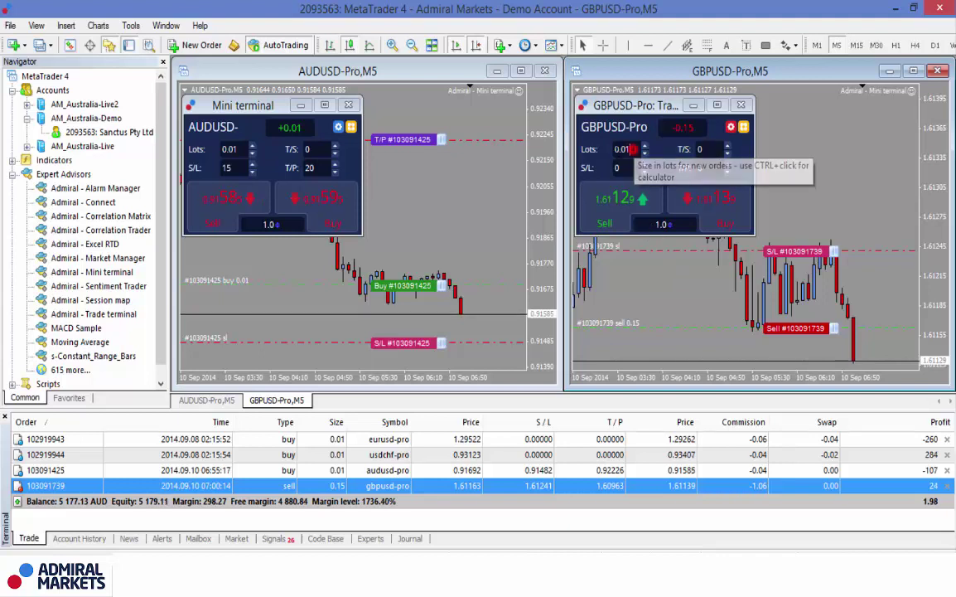
key("BackSpace")
key("BackSpace")
type("3")
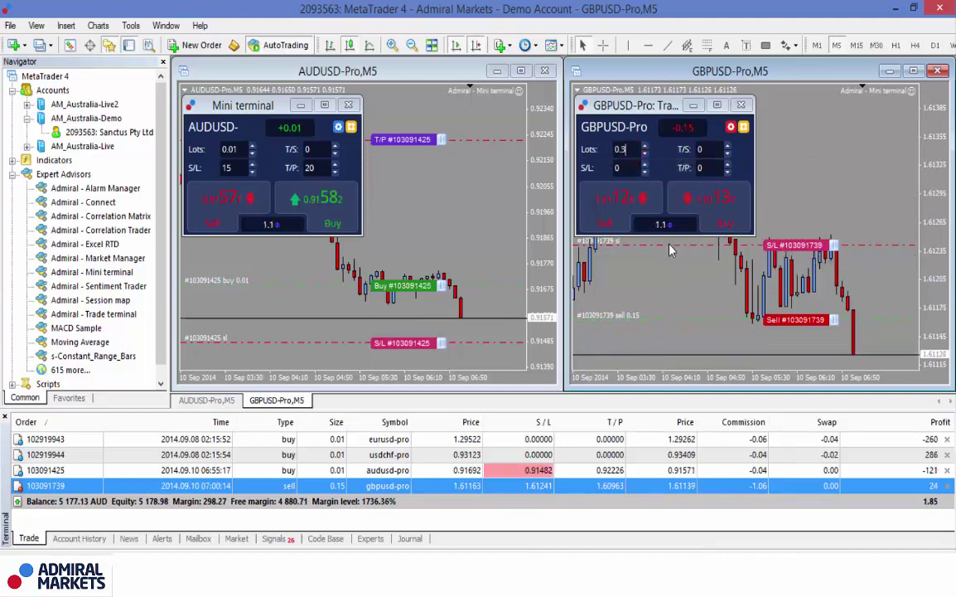
Set the Mini terminal's S/L to 10, T/P to 20 and trailing stop to 10.
left_click(619, 167)
key("BackSpace")
type("10")
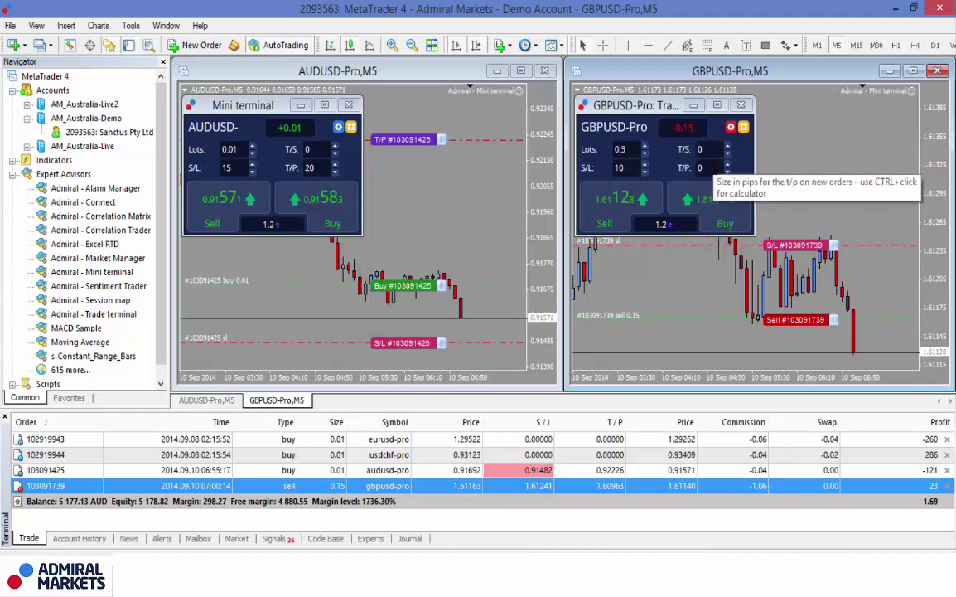
left_click(711, 169)
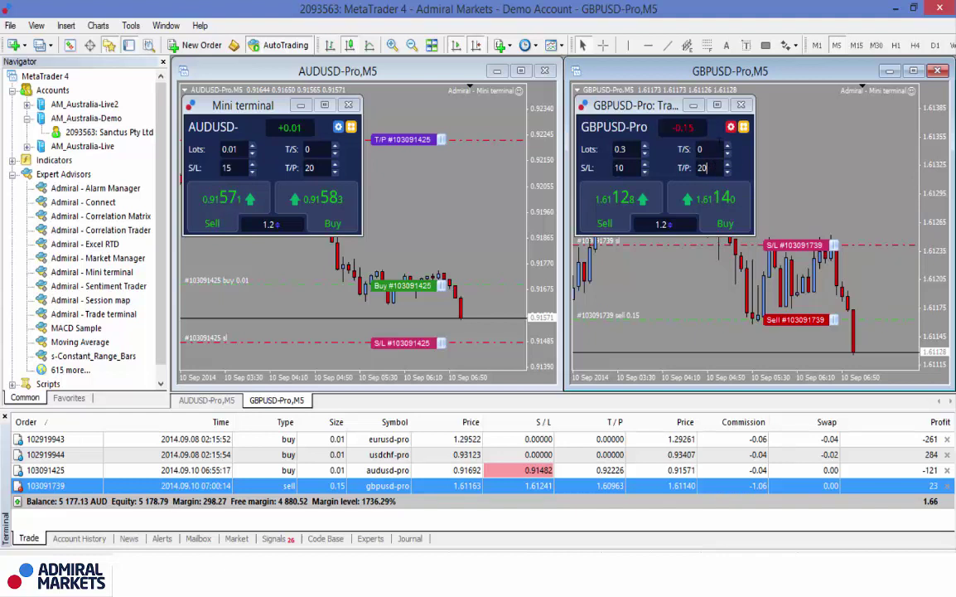
left_click(710, 150)
type("10")
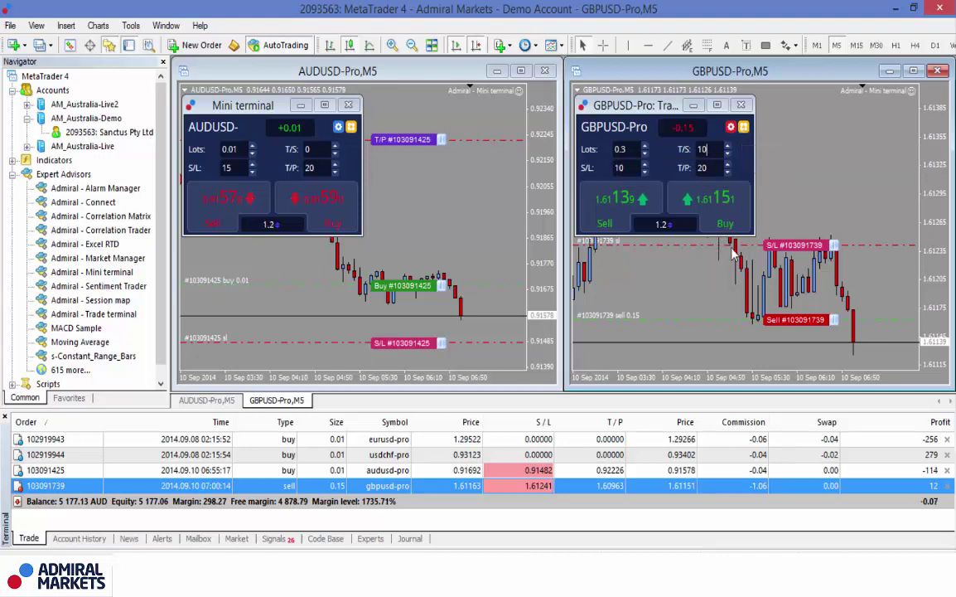
mouse_move(738, 260)
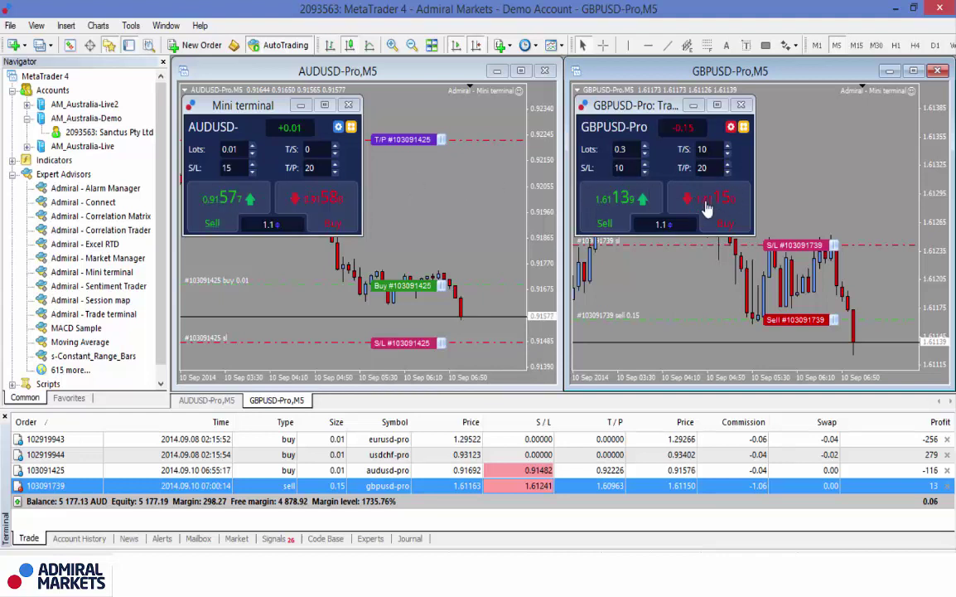
Sell 0.15 lots GBPUSD from 'scalp sell' at 1.61139, then maximize the GBPUSD-Pro,M5 chart.
left_click(744, 129)
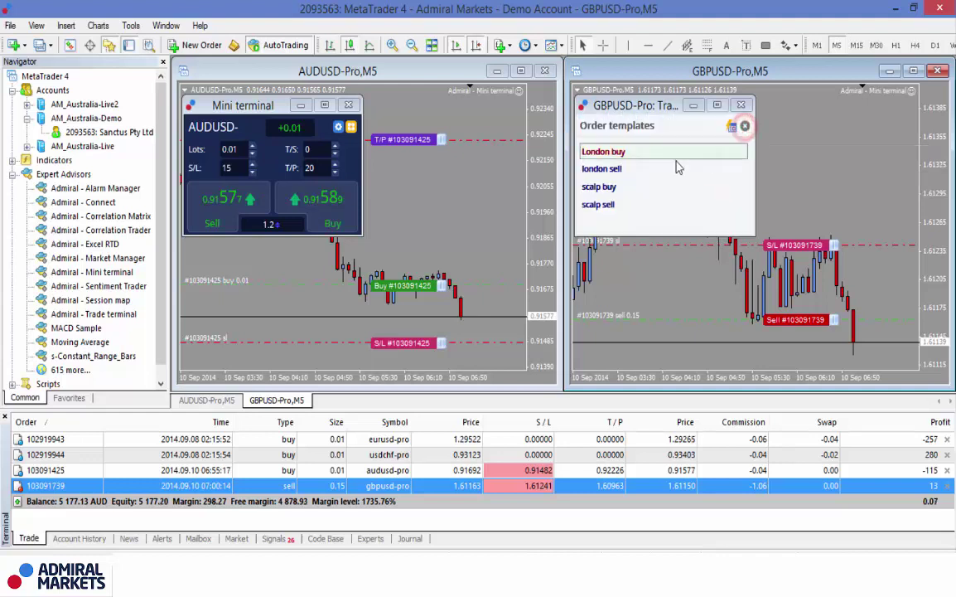
left_click(602, 206)
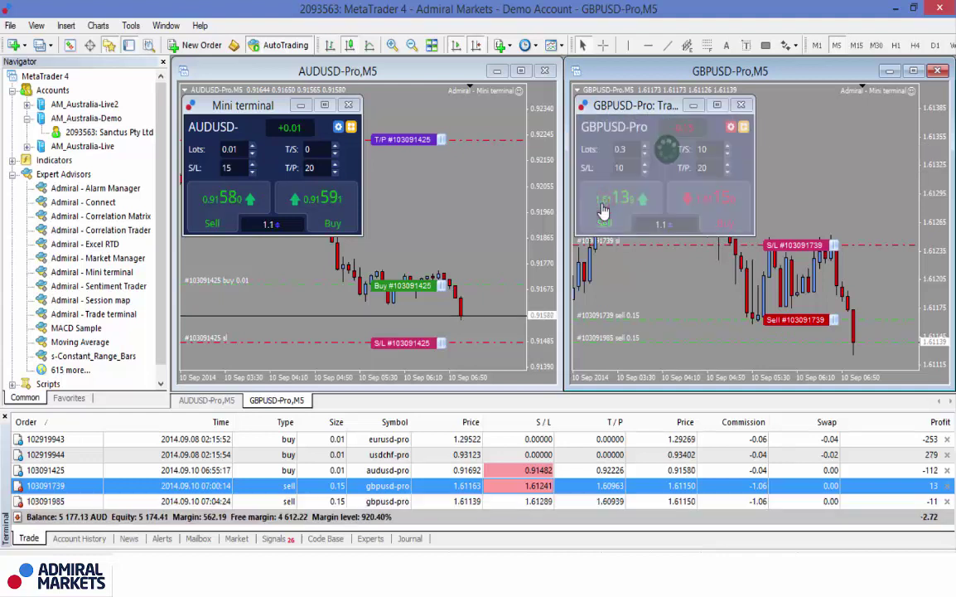
left_click(913, 71)
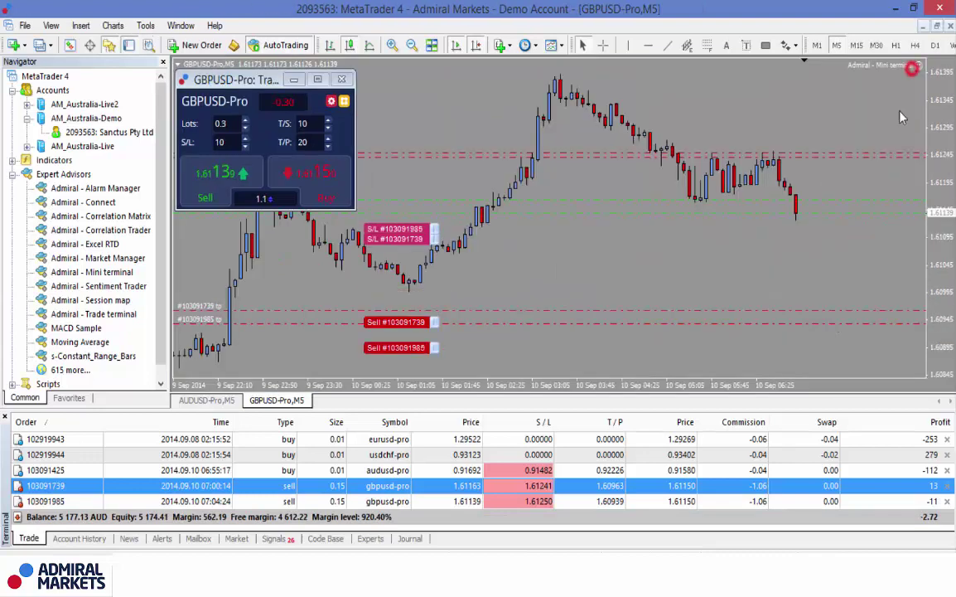